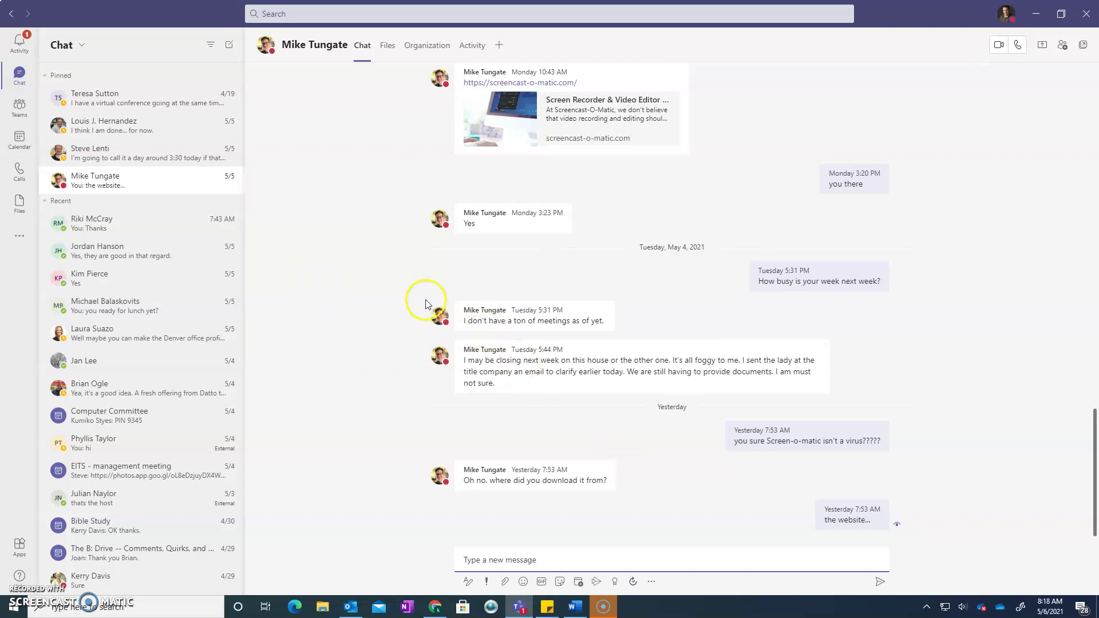
# Step: Show the files shared in the open pinned chat
pyautogui.moveTo(460, 314)
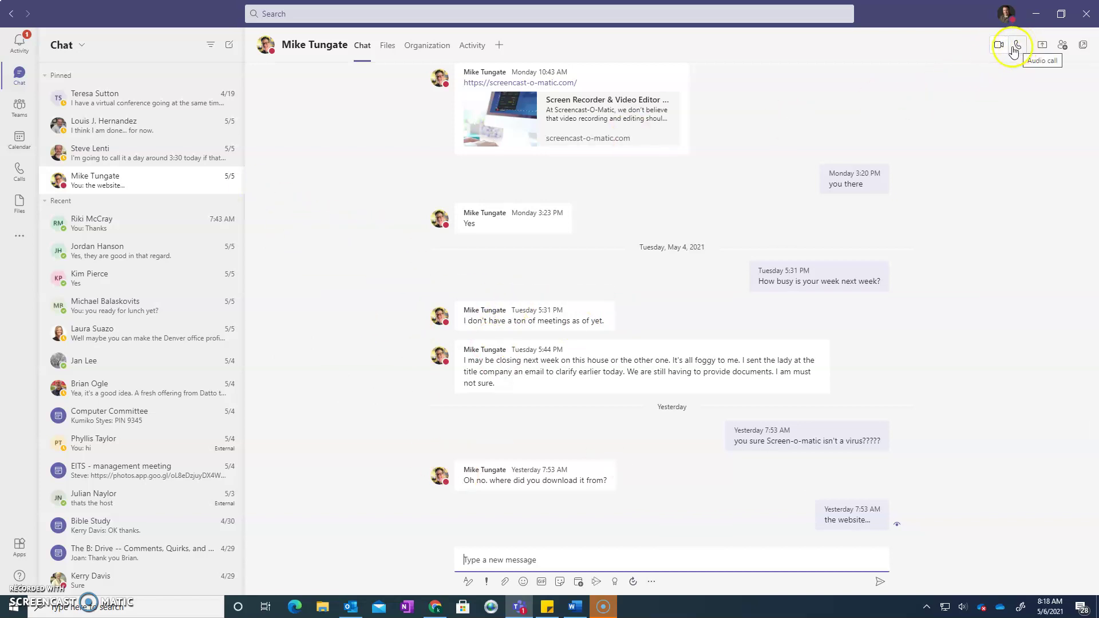
pyautogui.click(387, 50)
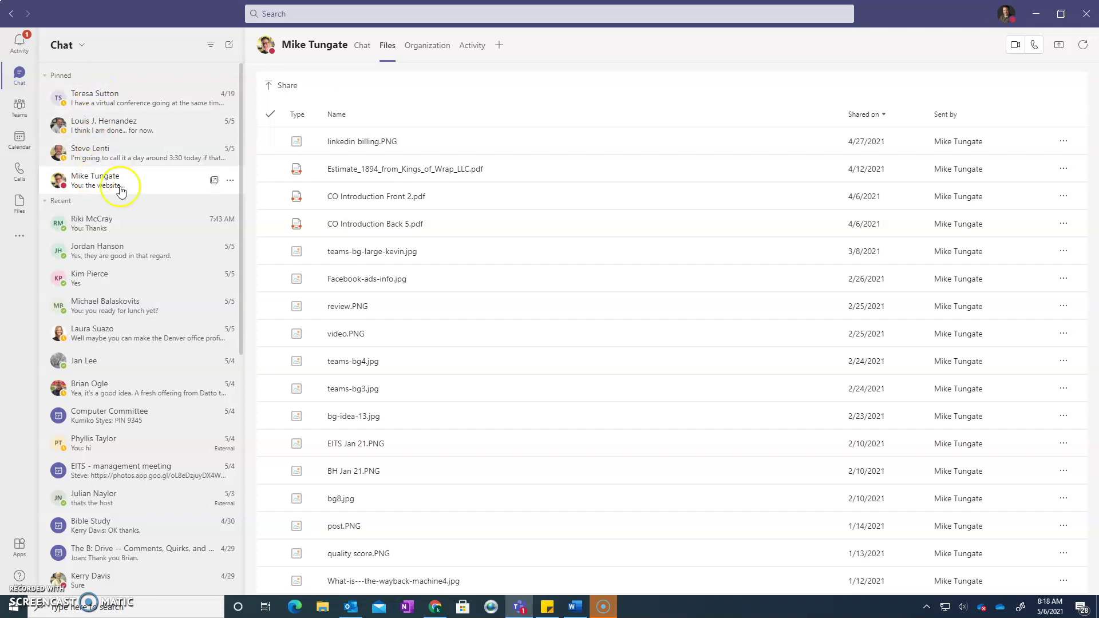
# Step: Pin the topmost chat of the recent list and unpin it again
pyautogui.rightClick(95, 222)
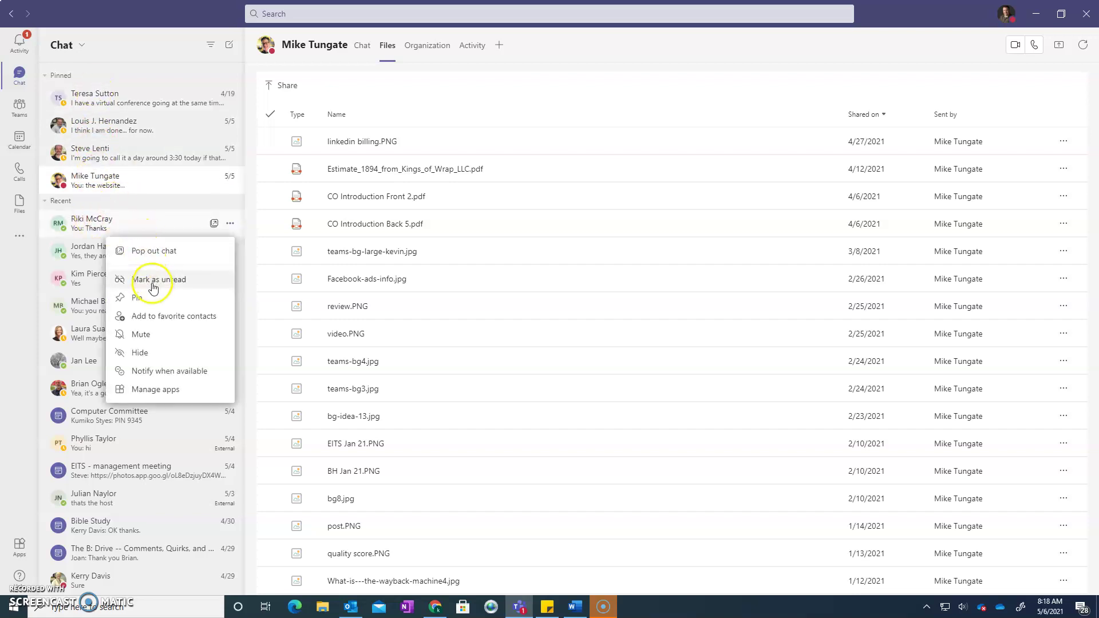
pyautogui.click(148, 298)
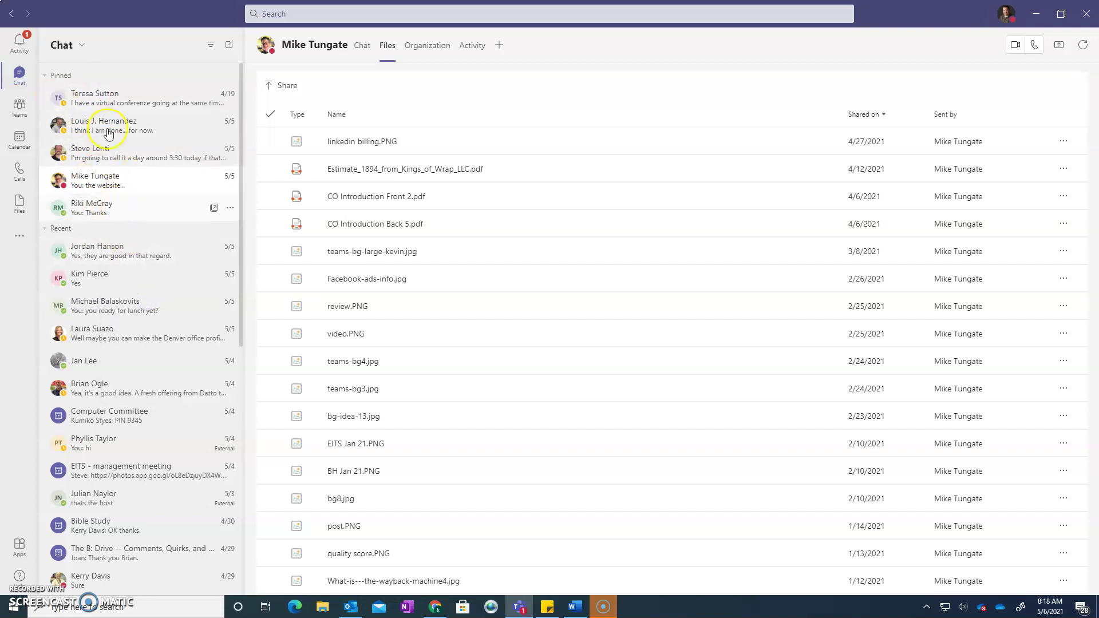
pyautogui.rightClick(118, 209)
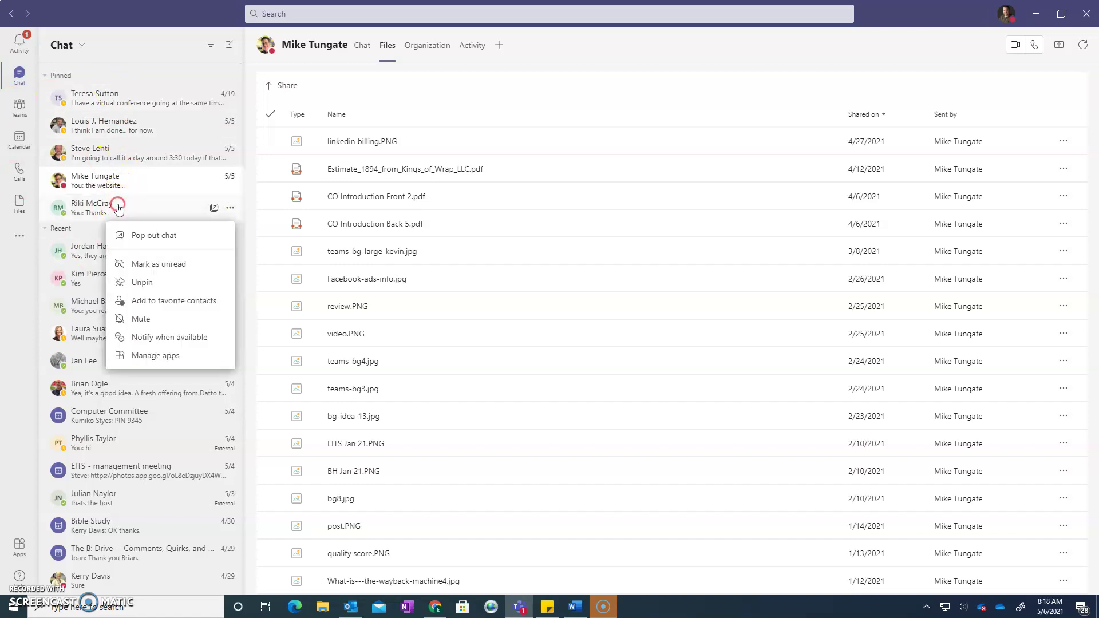
pyautogui.click(161, 281)
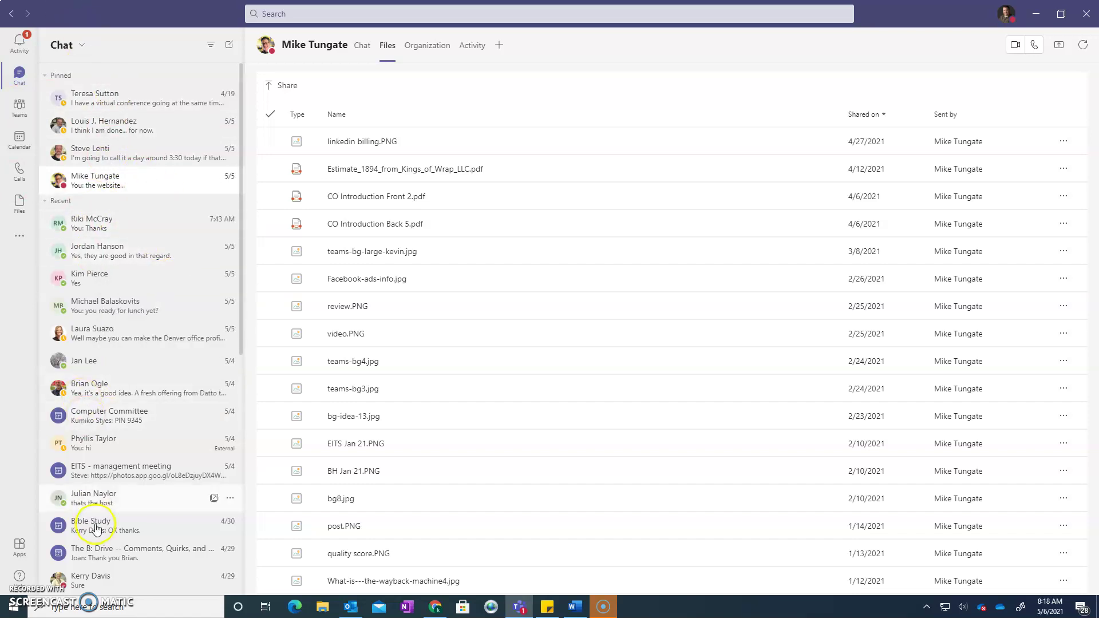
# Step: Send the message "hello" in the lowest pinned chat and dismiss the incoming e-mail notification
pyautogui.click(84, 183)
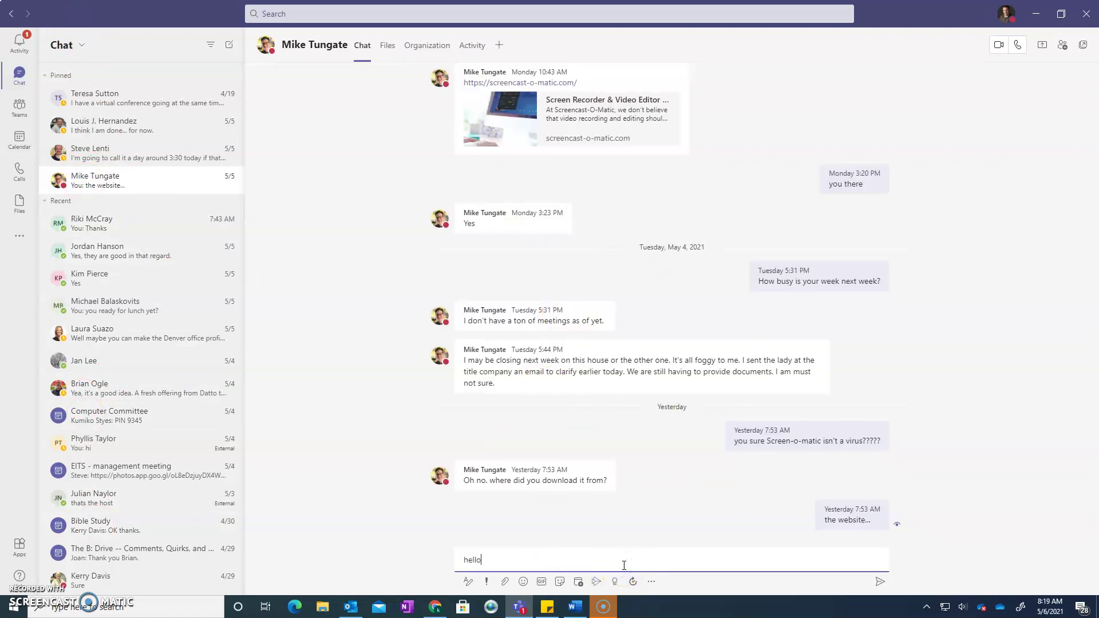
pyautogui.press('Return')
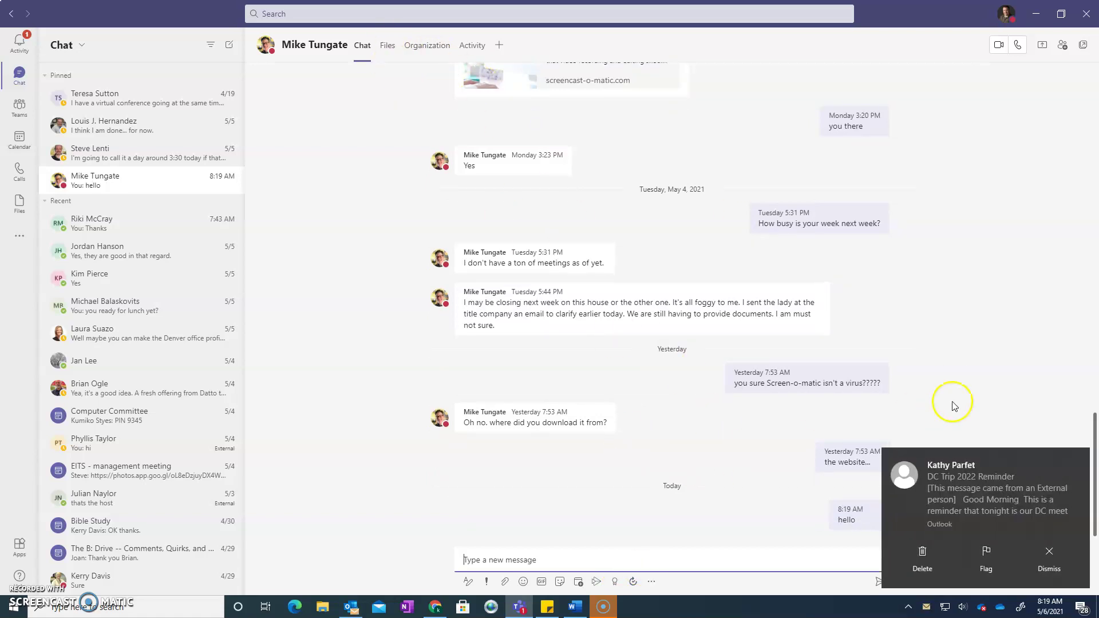
pyautogui.click(1042, 558)
pyautogui.click(332, 476)
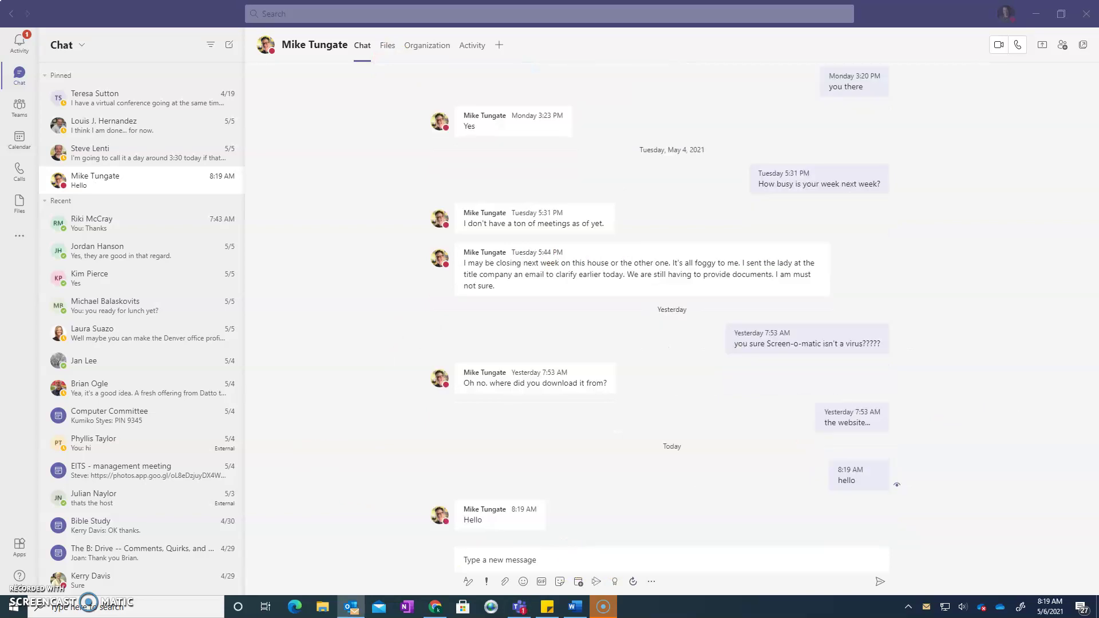
pyautogui.click(622, 561)
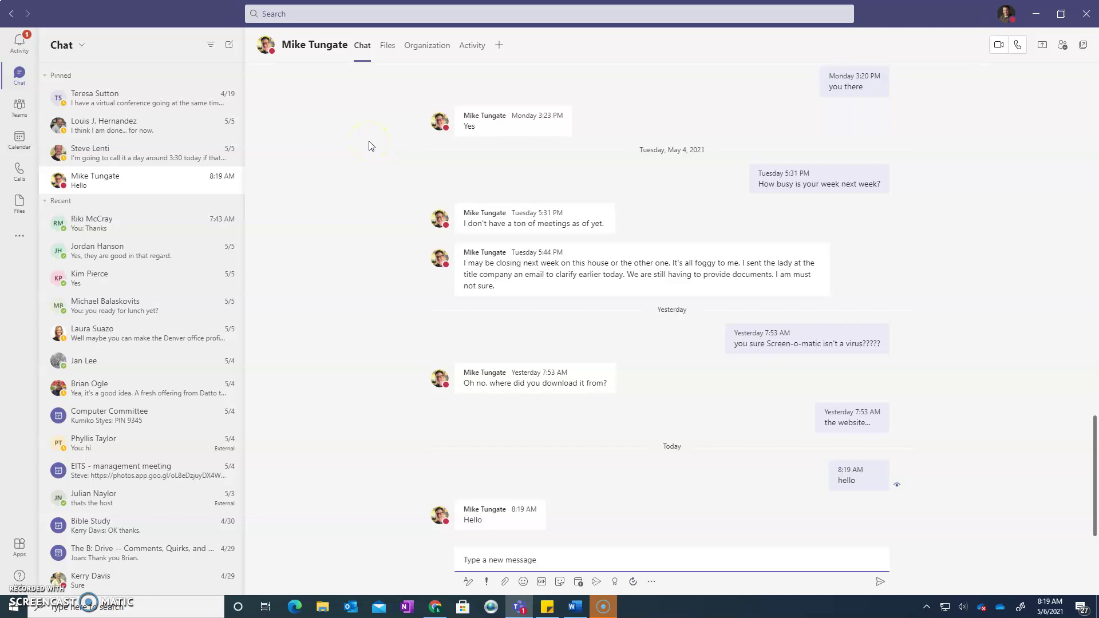
# Step: Look over the work-week calendar and check the presence status of the contacts in the chat list
pyautogui.click(26, 146)
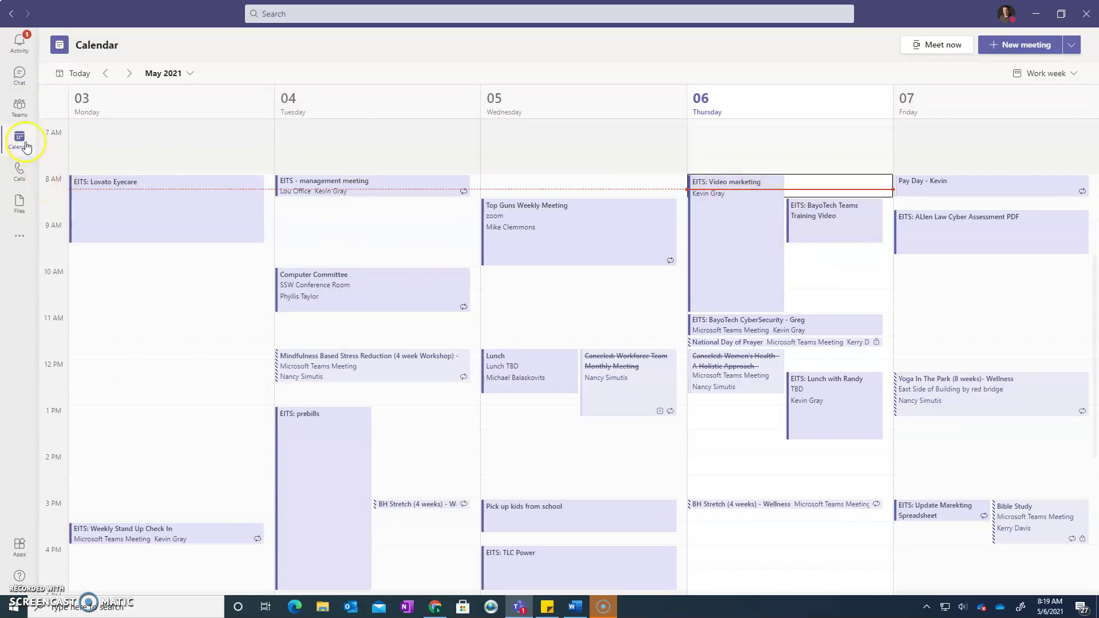
pyautogui.click(19, 77)
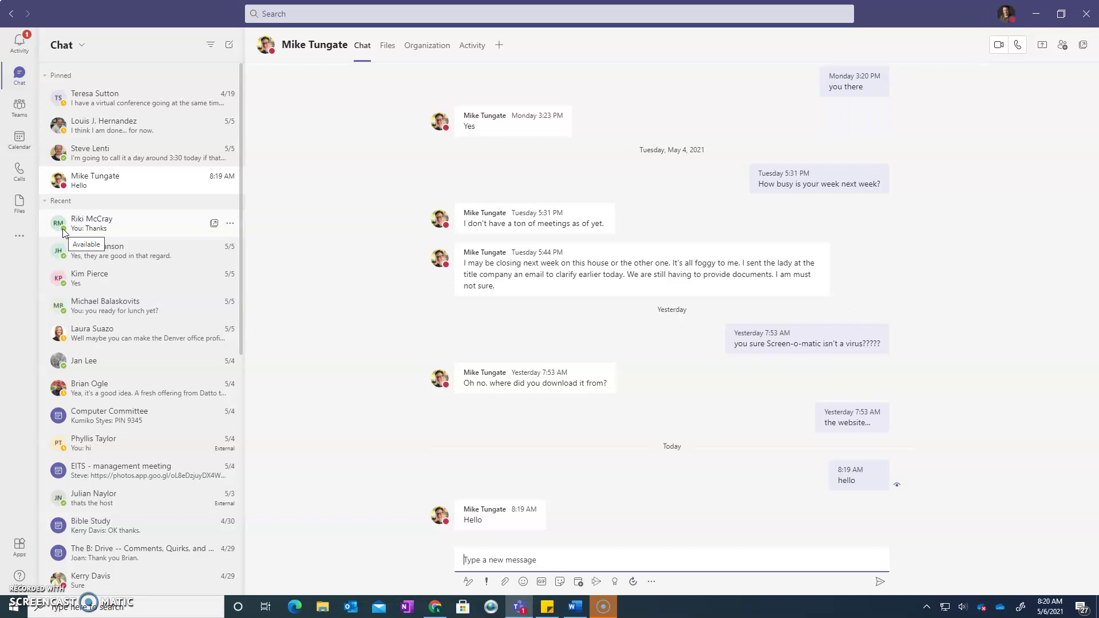
pyautogui.click(64, 188)
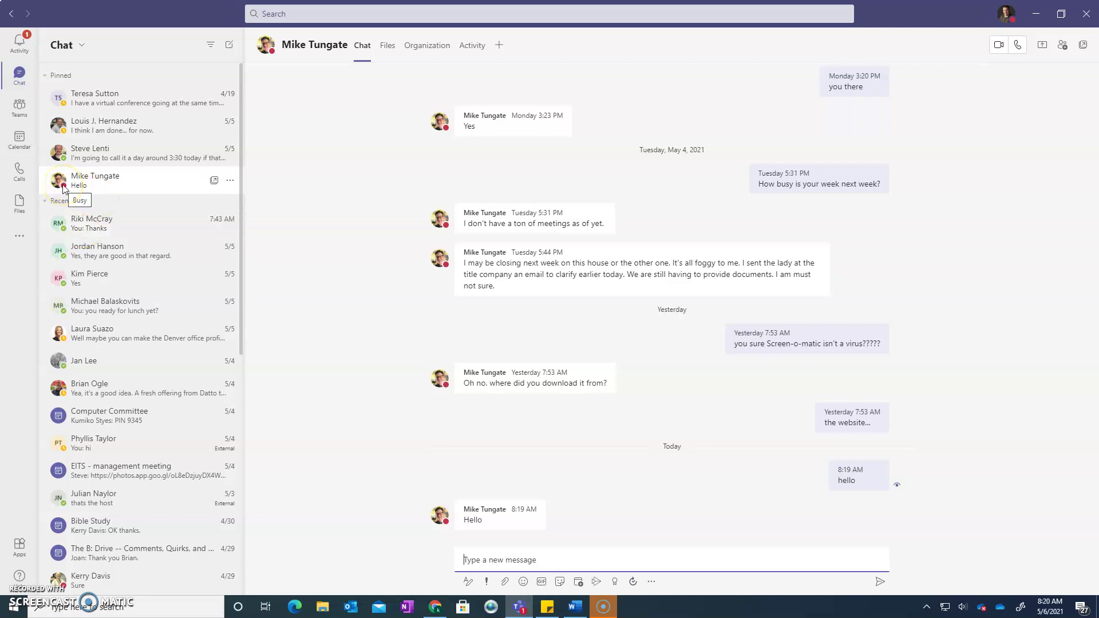
pyautogui.click(65, 131)
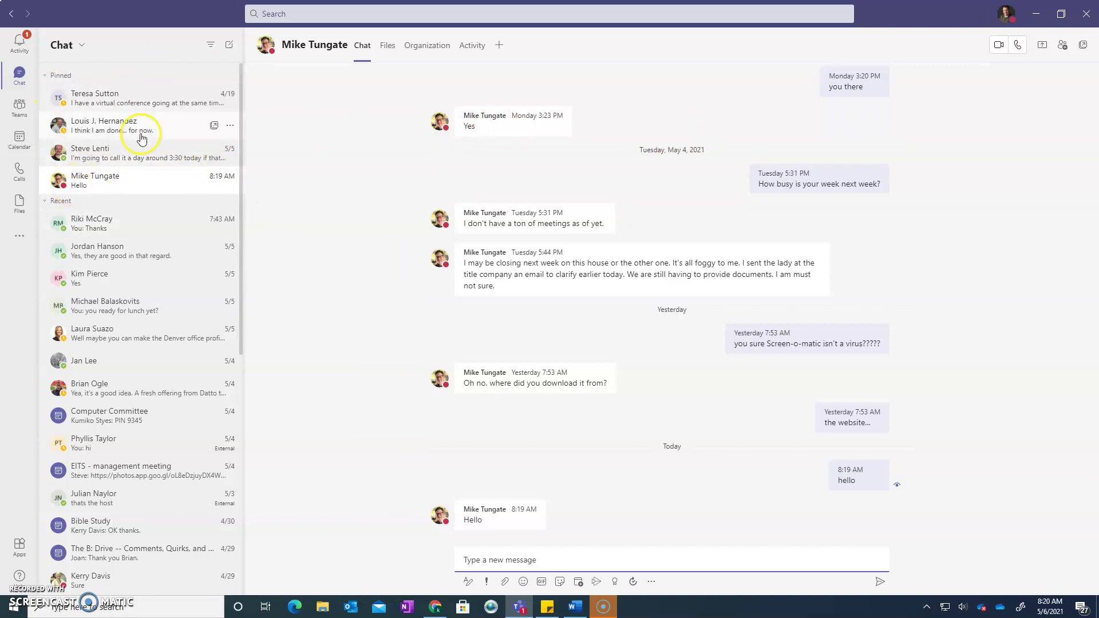
# Step: Show the list of teams, collapsing and re-expanding the channels of the Marketing and EITS teams
pyautogui.click(20, 108)
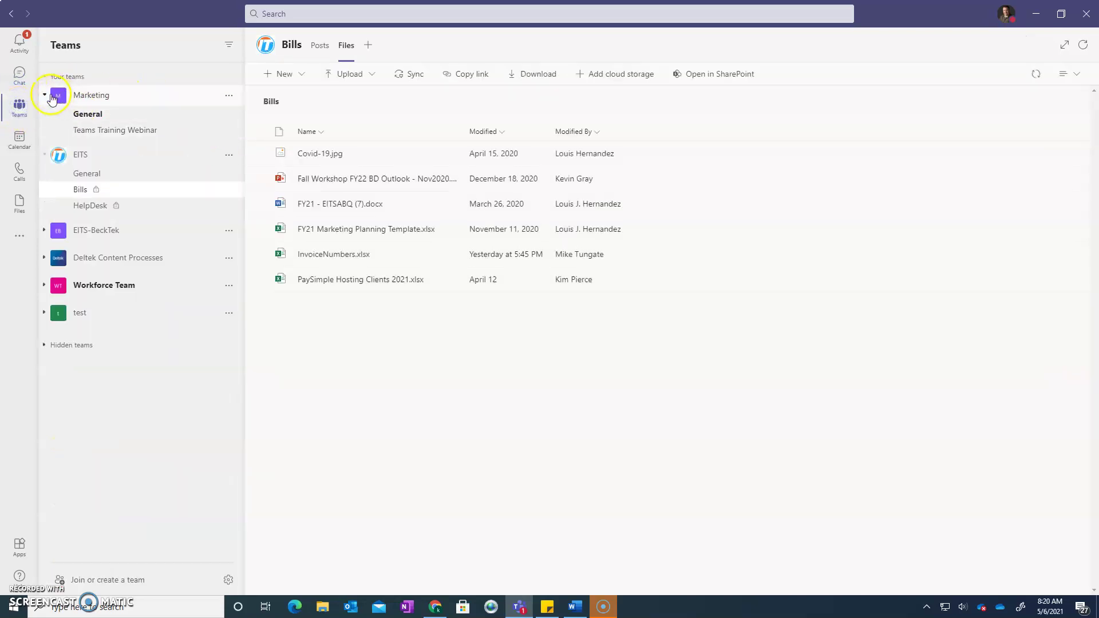
pyautogui.click(44, 95)
pyautogui.click(45, 124)
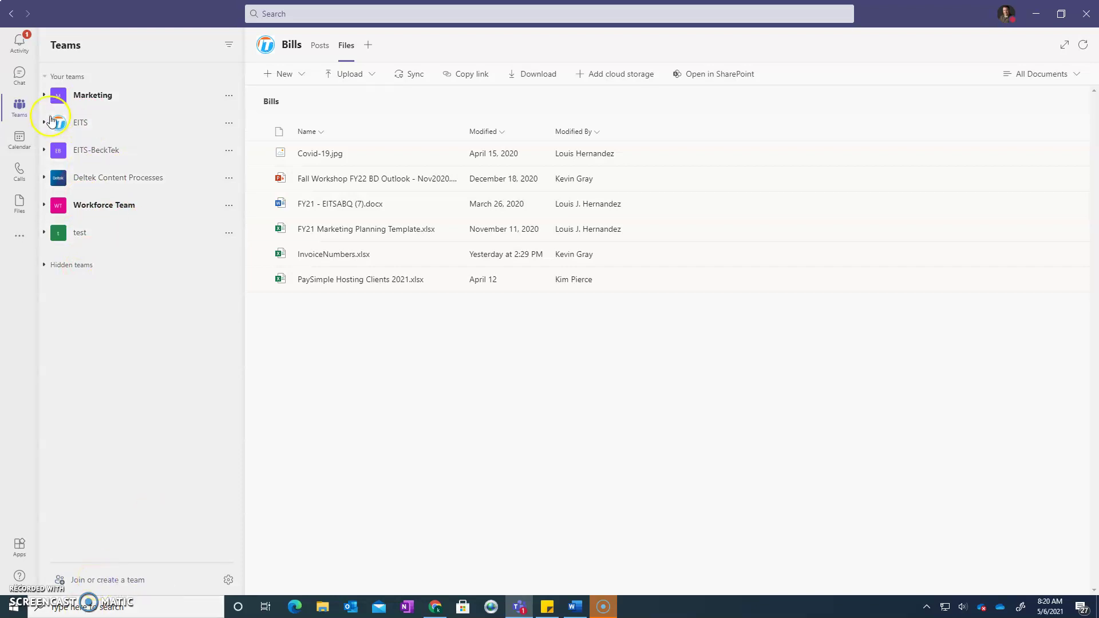
pyautogui.click(98, 96)
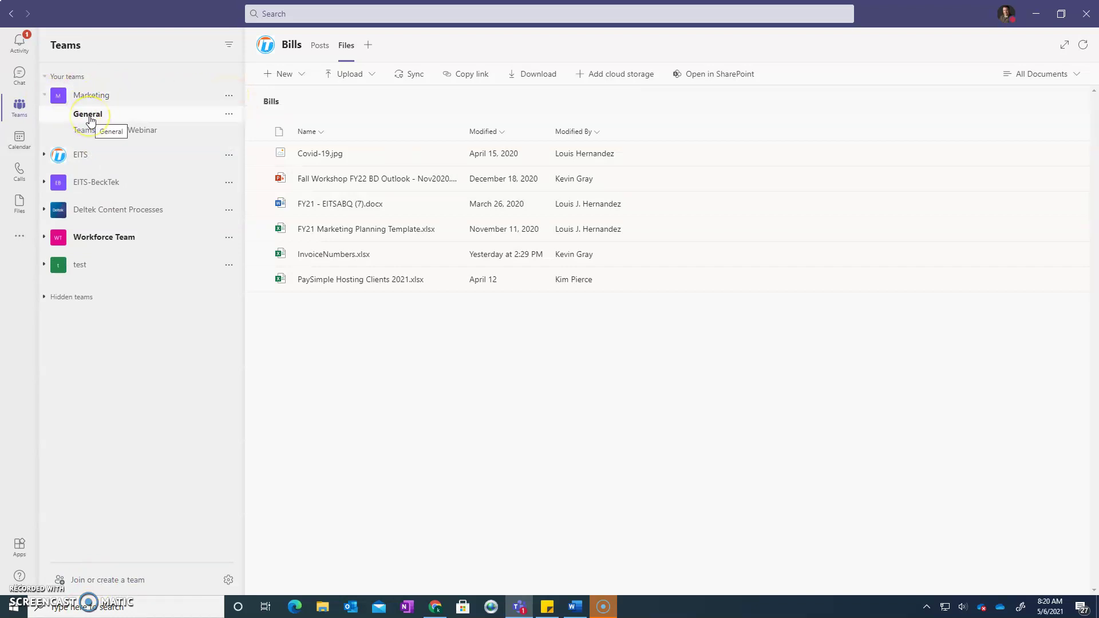
pyautogui.click(59, 158)
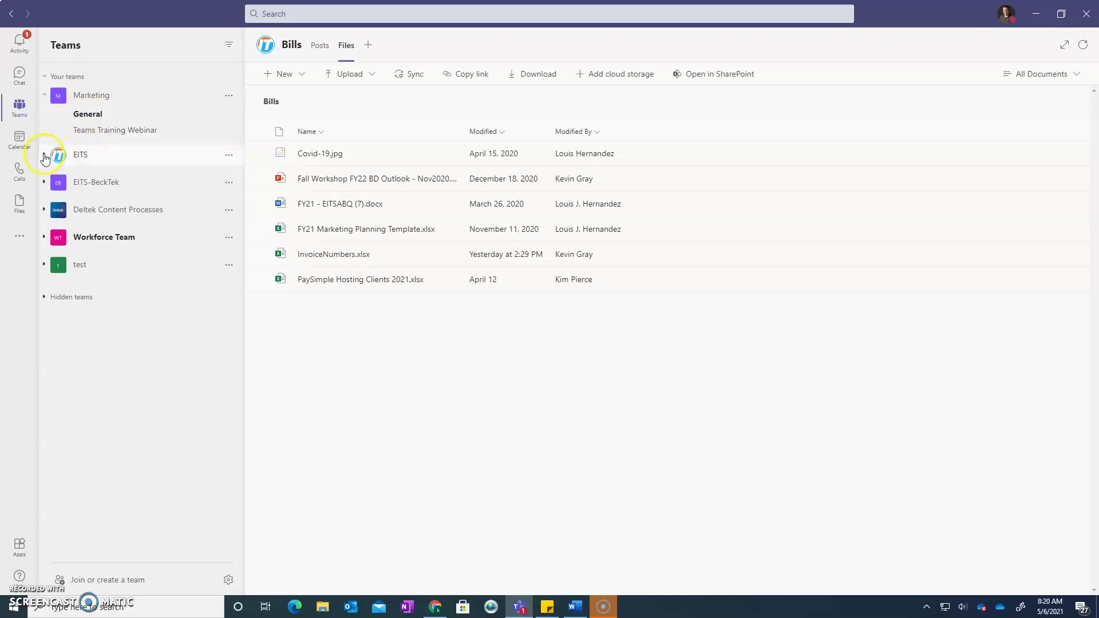
pyautogui.click(45, 158)
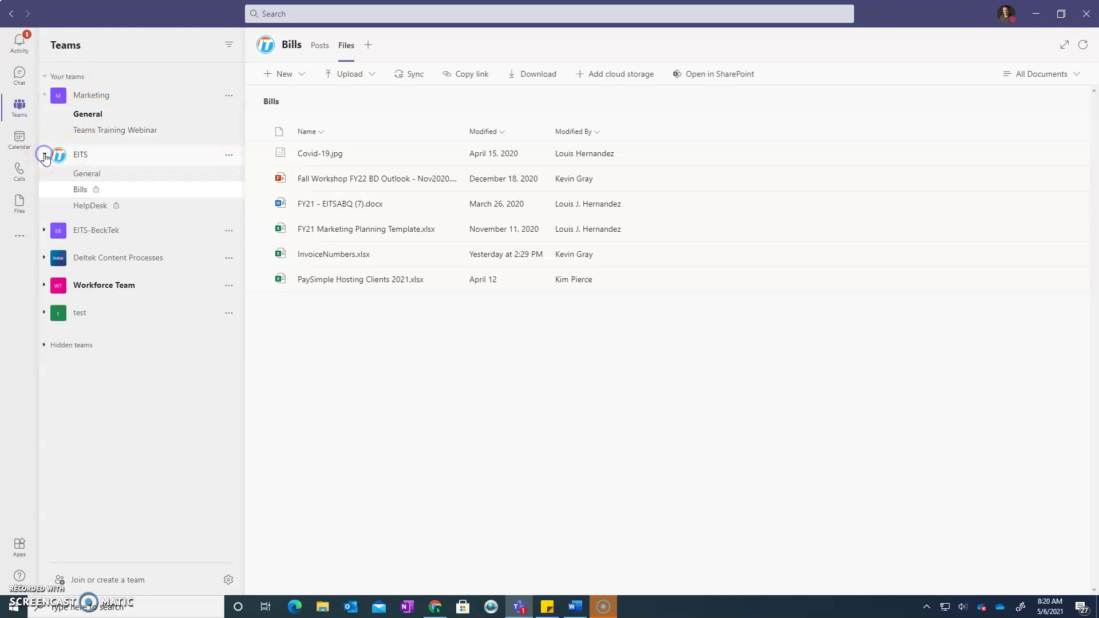
# Step: Browse the posts in the EITS team's General channel
pyautogui.click(92, 179)
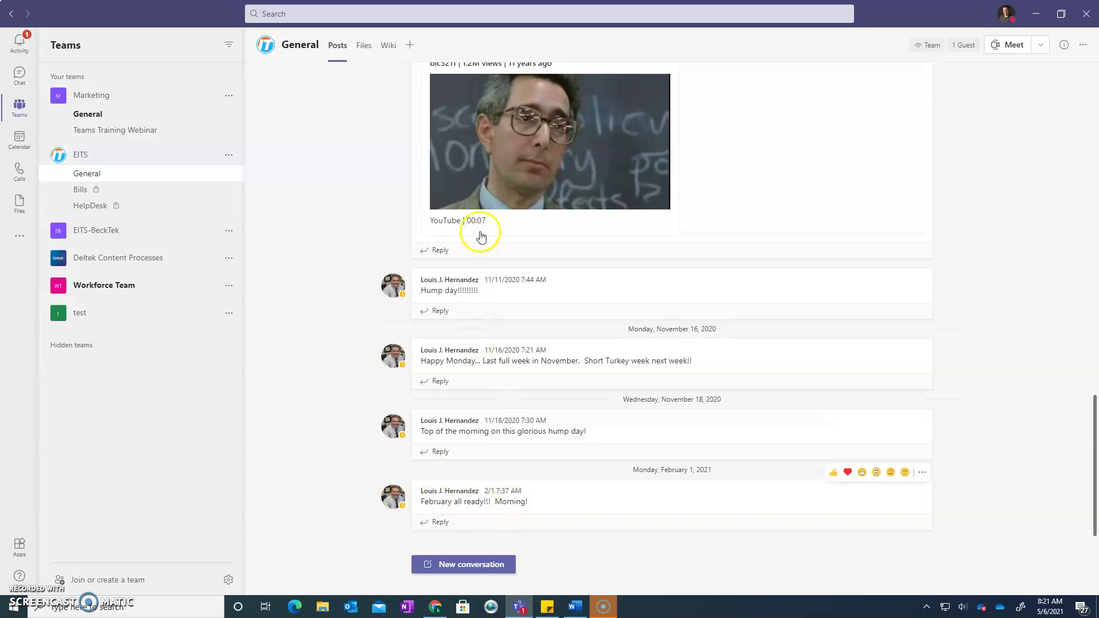
pyautogui.scroll(4, 573, 364)
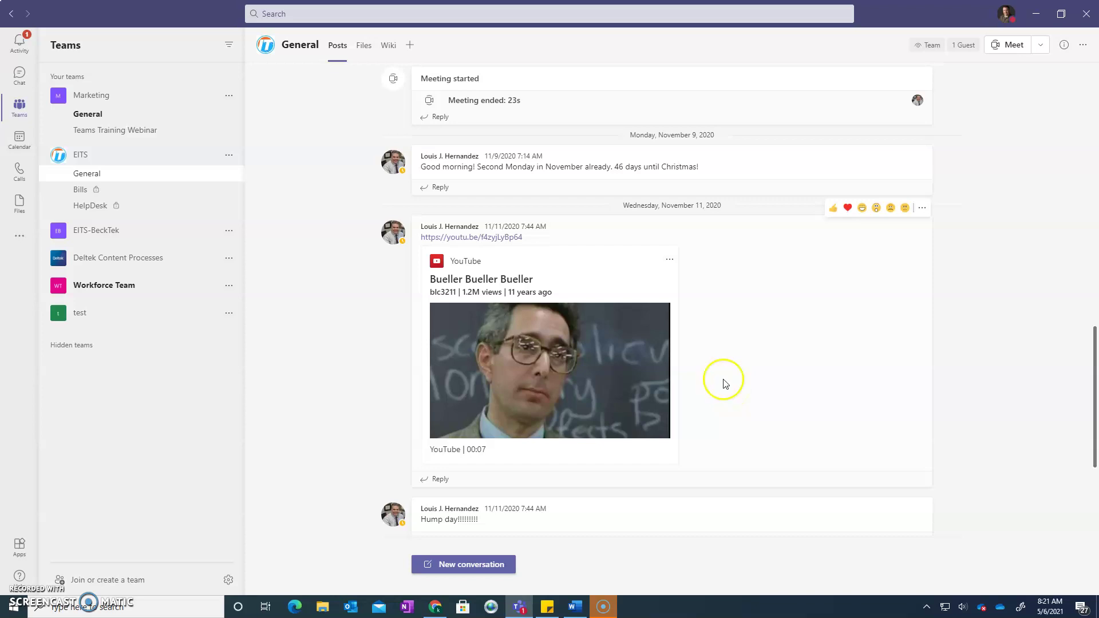
pyautogui.scroll(-4, 723, 384)
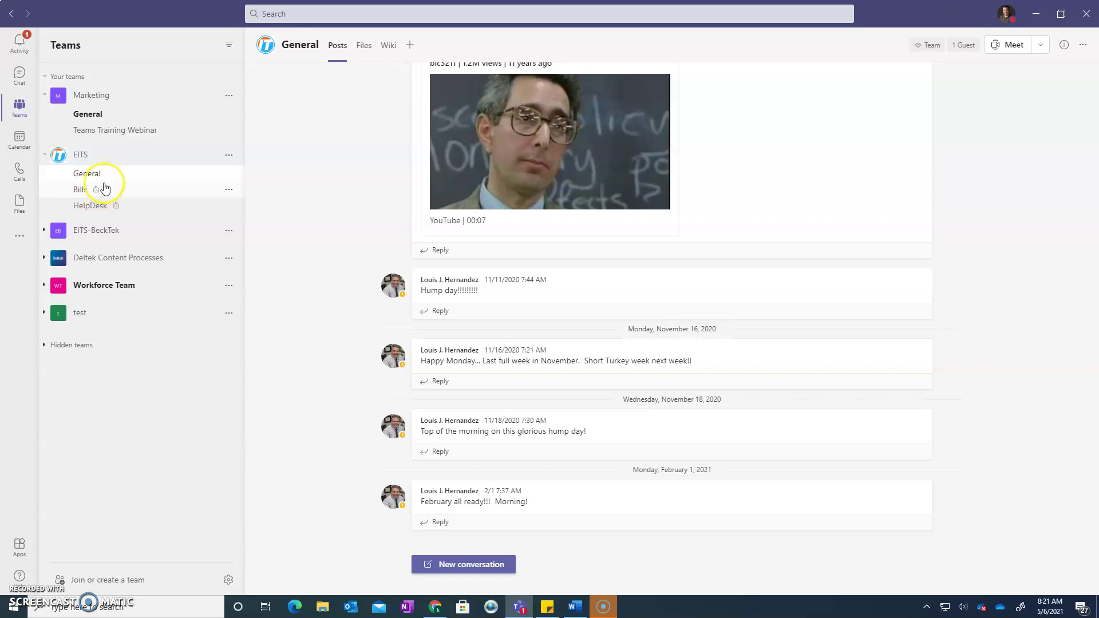
# Step: View the posts of the EITS team's private Bills channel and inspect the channel's available options
pyautogui.click(80, 189)
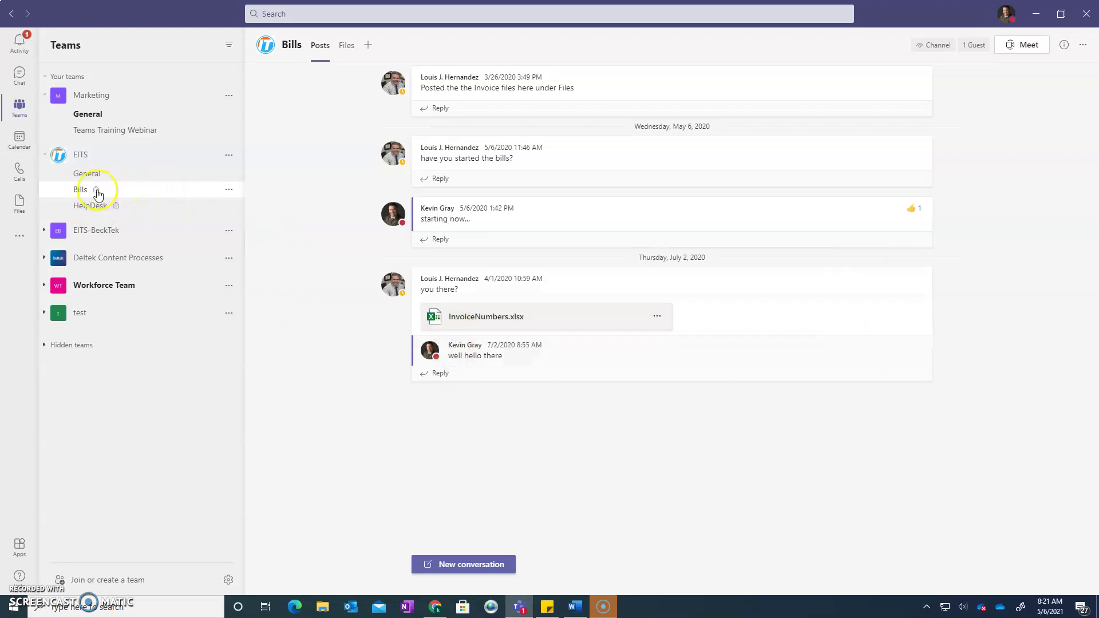
pyautogui.click(228, 191)
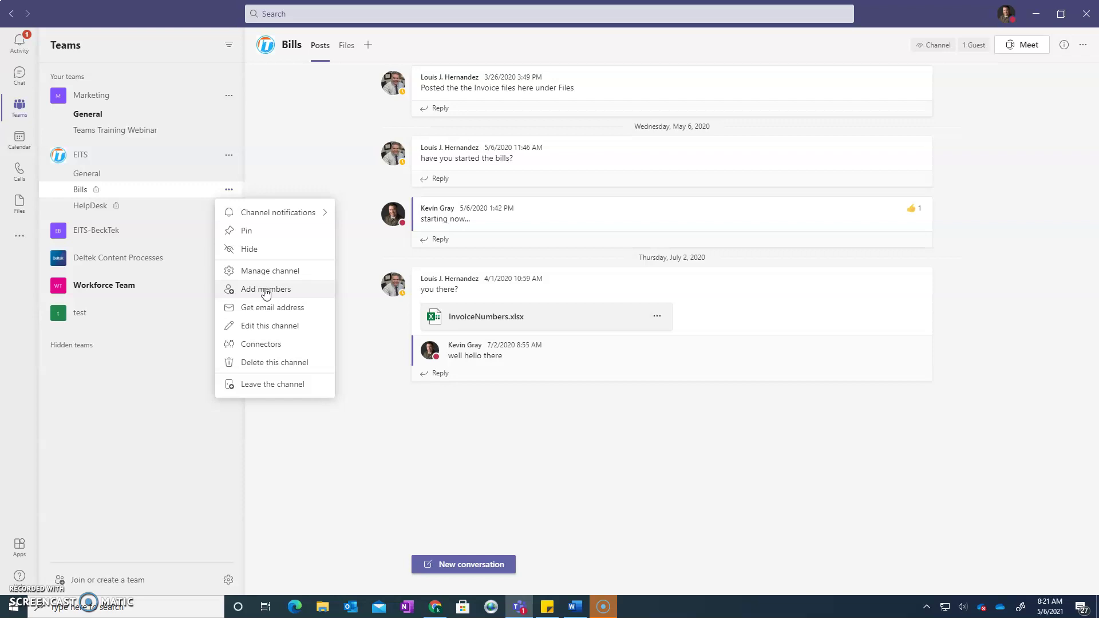
pyautogui.click(355, 396)
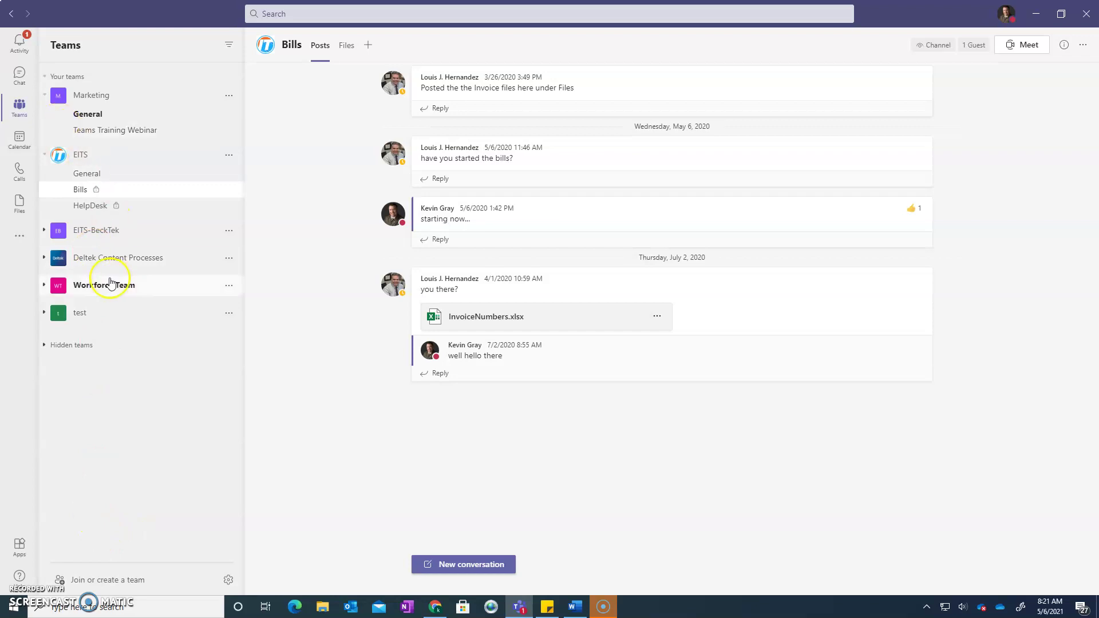
# Step: Start creating a new team from scratch after looking through the available team templates
pyautogui.click(107, 582)
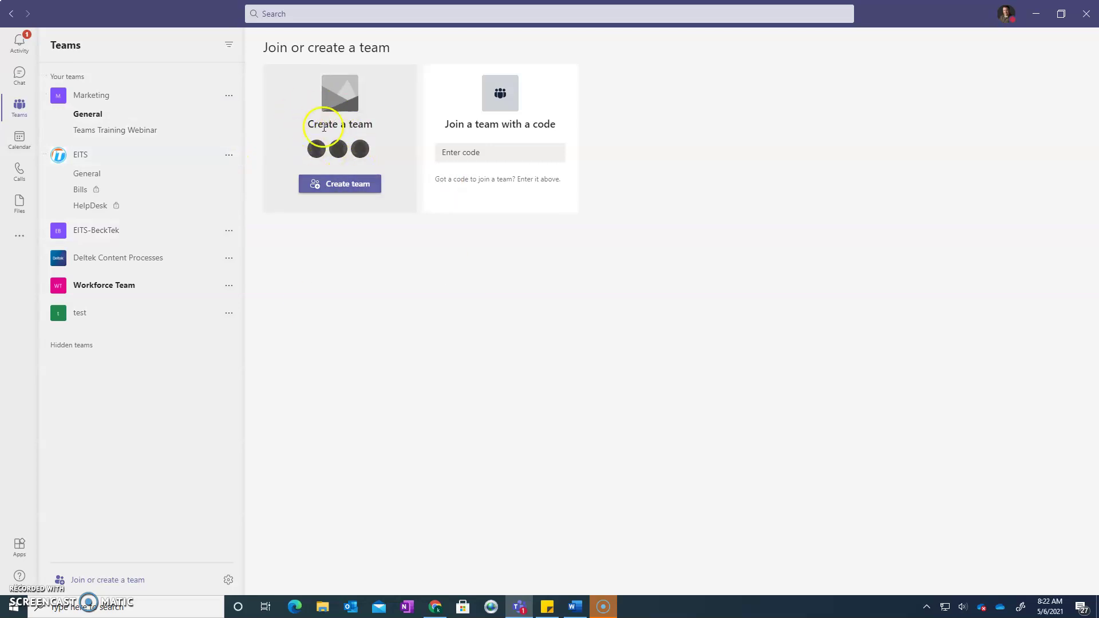
pyautogui.click(346, 186)
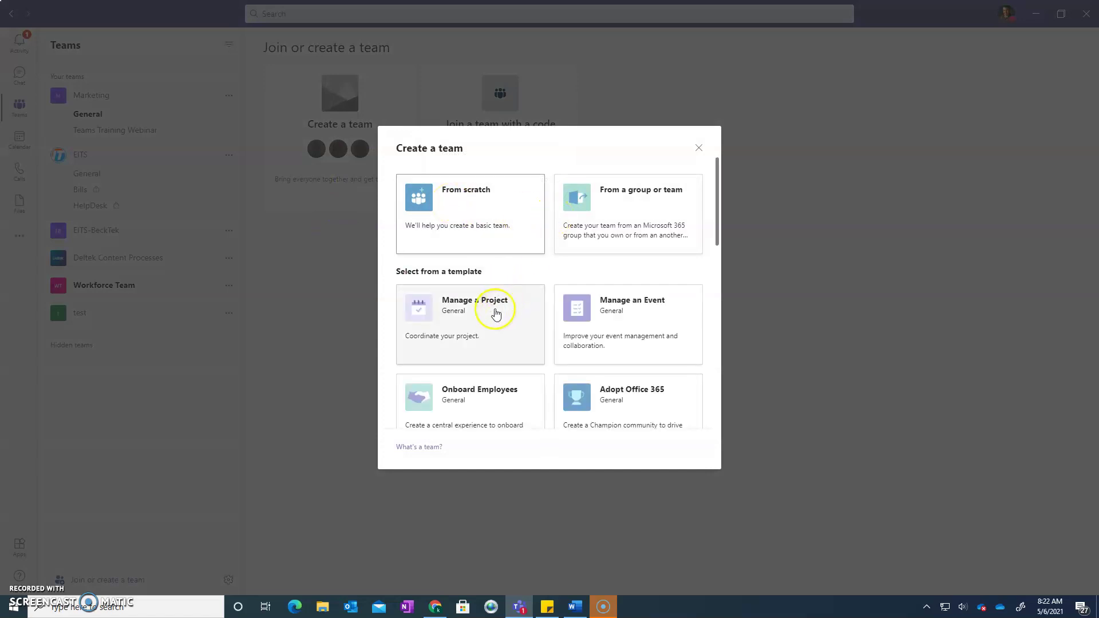
pyautogui.scroll(-2, 597, 384)
pyautogui.scroll(-2, 598, 384)
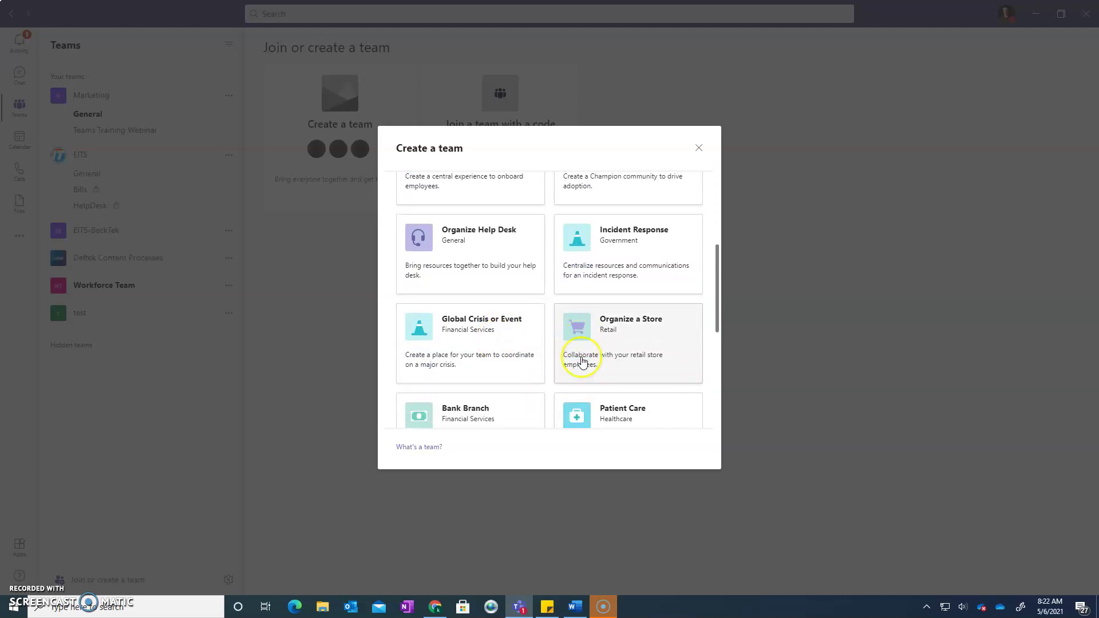
pyautogui.scroll(-2, 581, 361)
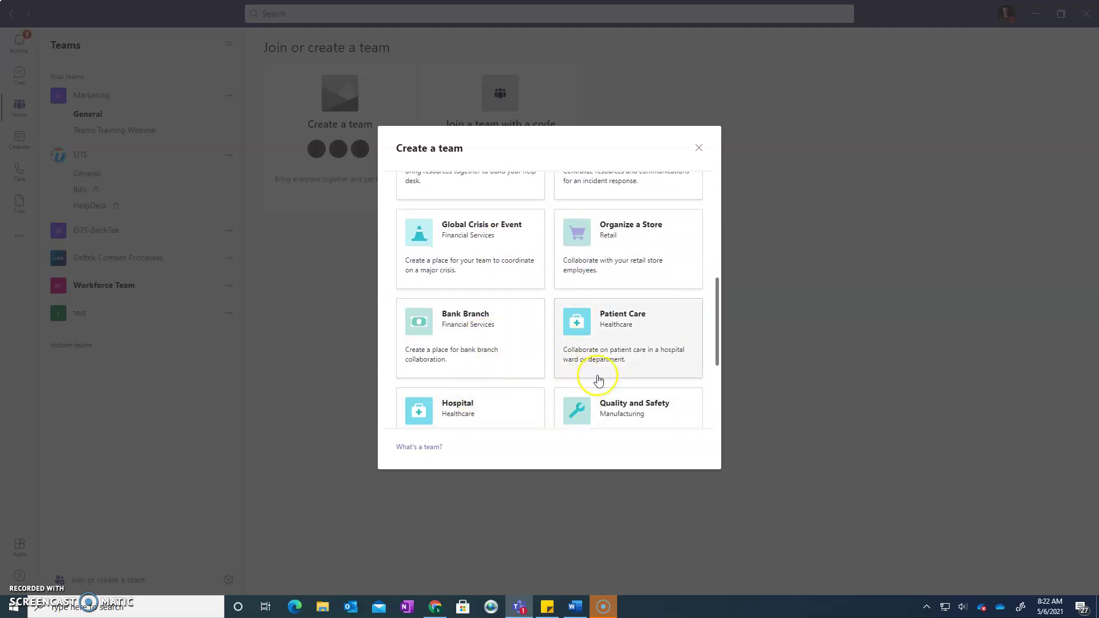
pyautogui.scroll(-1, 597, 380)
pyautogui.scroll(-2, 586, 379)
pyautogui.scroll(7, 585, 376)
pyautogui.scroll(2, 583, 377)
pyautogui.click(433, 220)
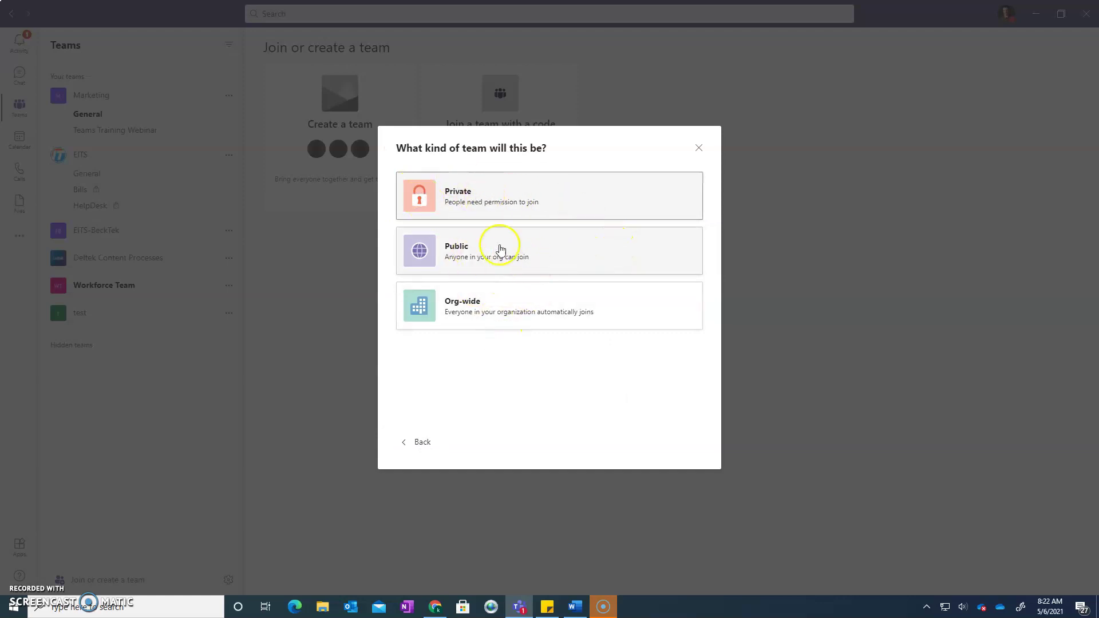
# Step: Make the new team private, name it "Table Talk Extra" and create it
pyautogui.click(547, 317)
pyautogui.click(543, 312)
pyautogui.click(468, 199)
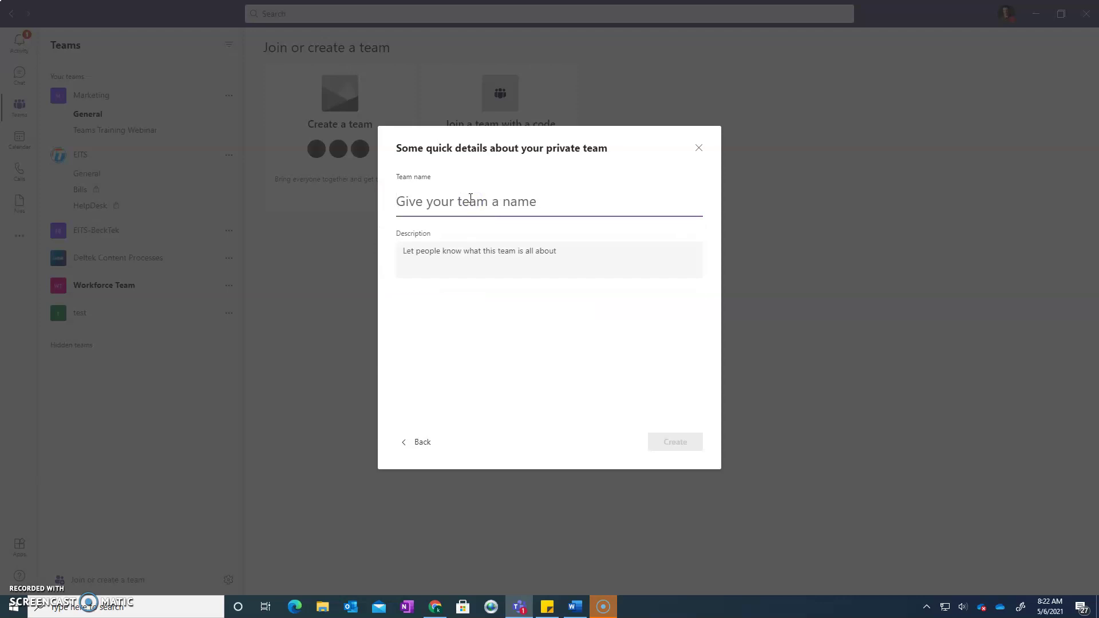
pyautogui.write('Table Talk Ex')
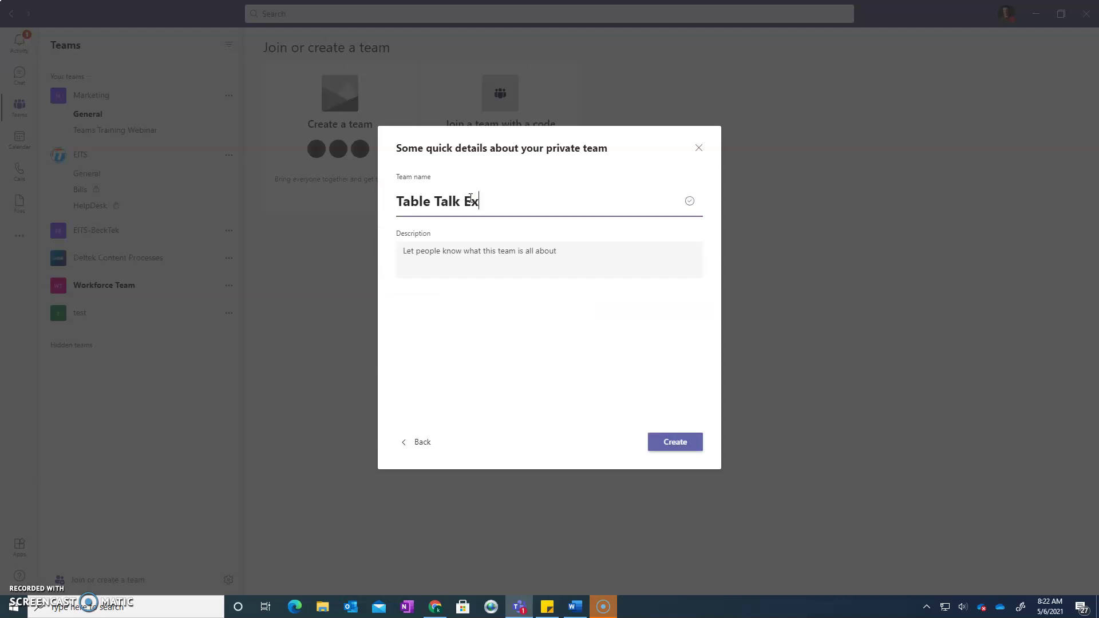
pyautogui.click(512, 194)
pyautogui.click(670, 449)
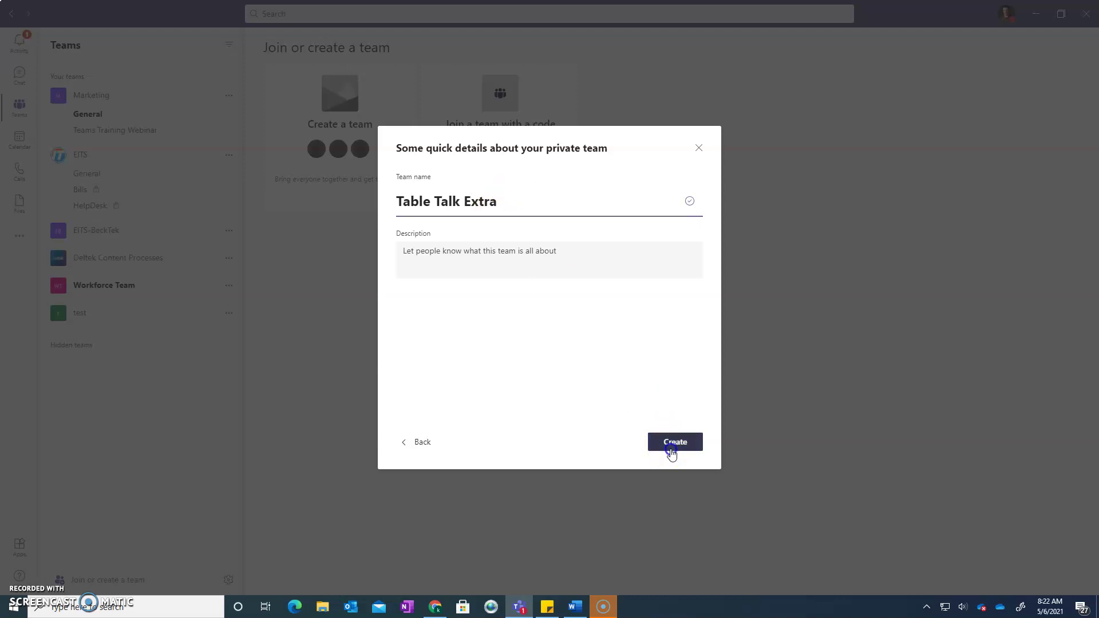
# Step: Add a colleague to the Table Talk Extra team with the Member role and finish adding team members
pyautogui.click(578, 367)
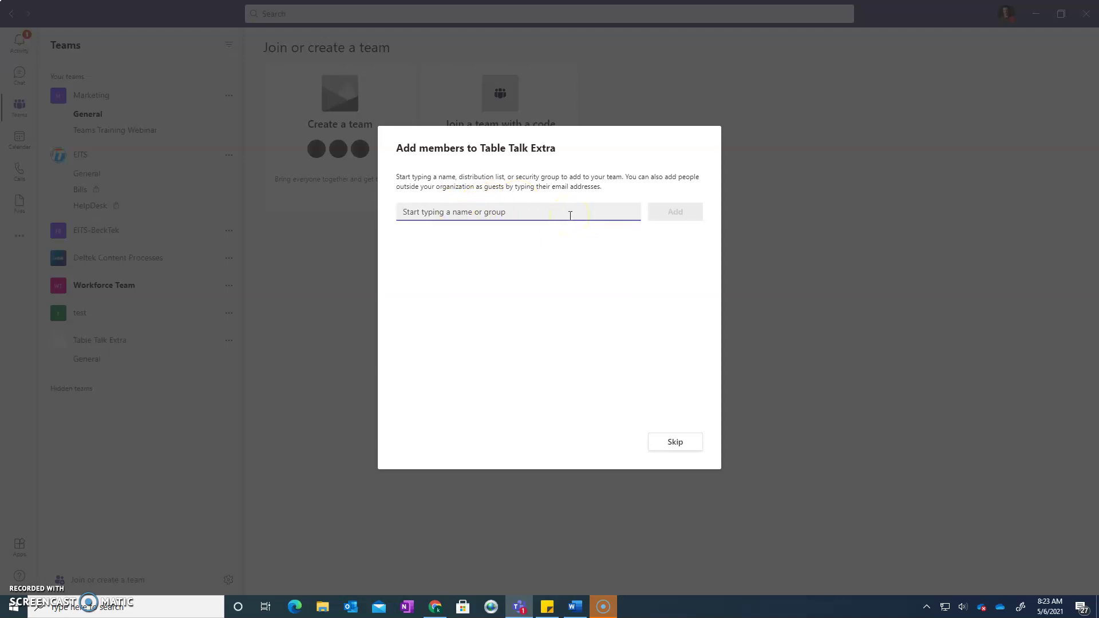
pyautogui.write('mtun')
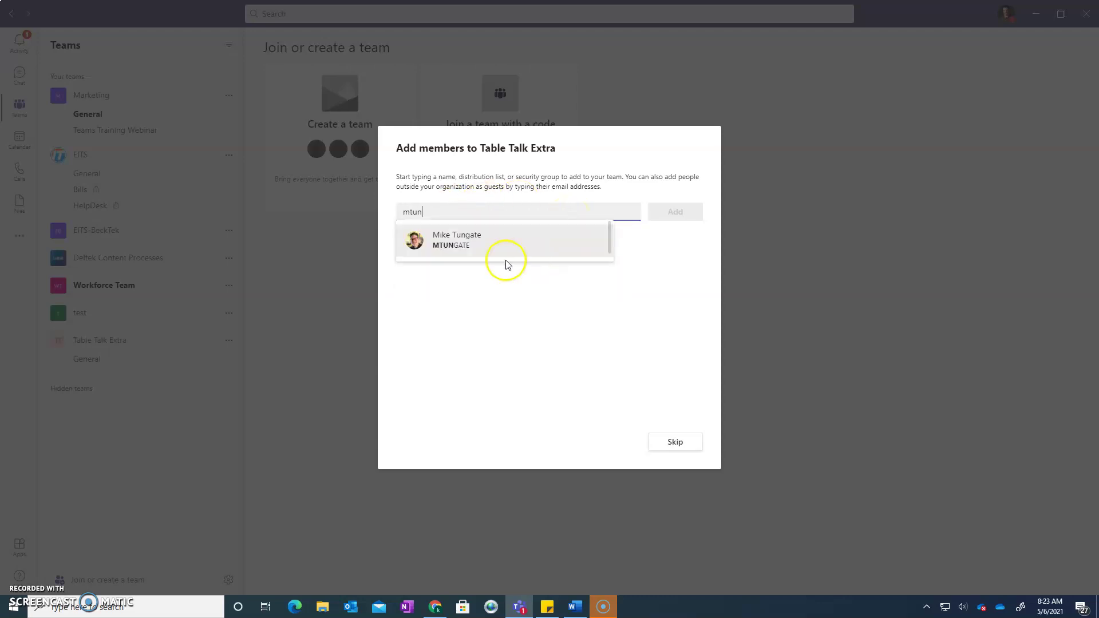
pyautogui.click(453, 240)
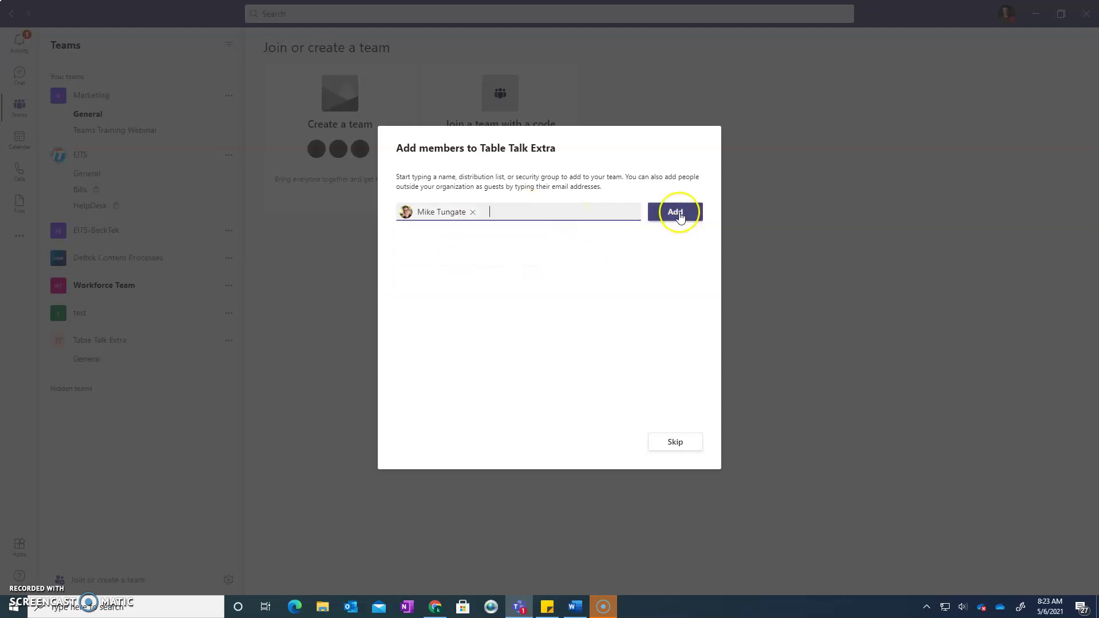
pyautogui.click(678, 212)
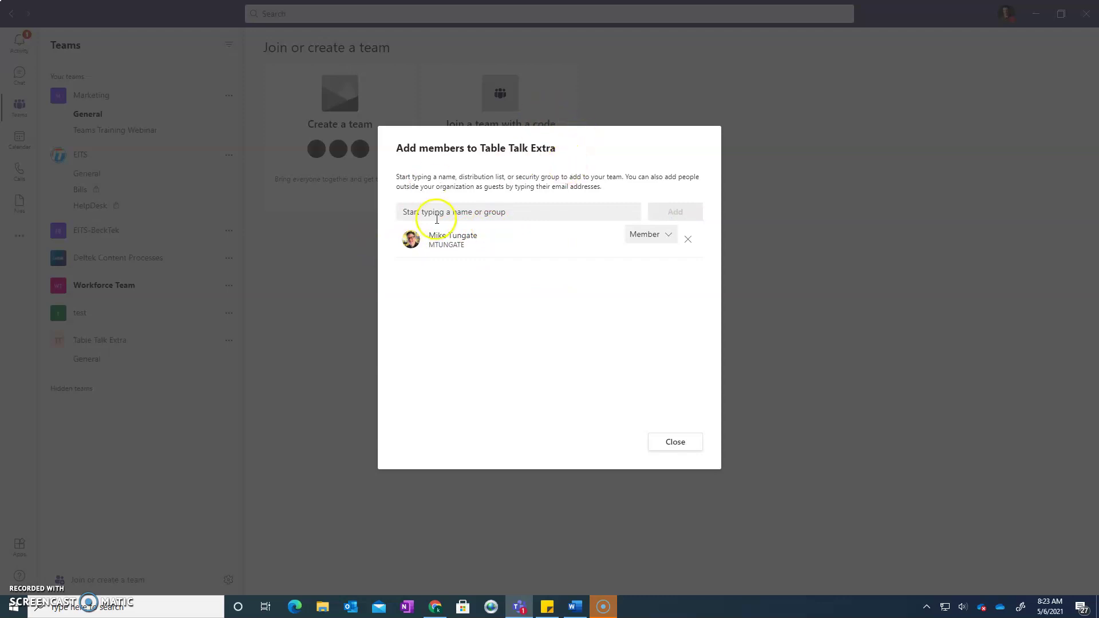
pyautogui.click(668, 237)
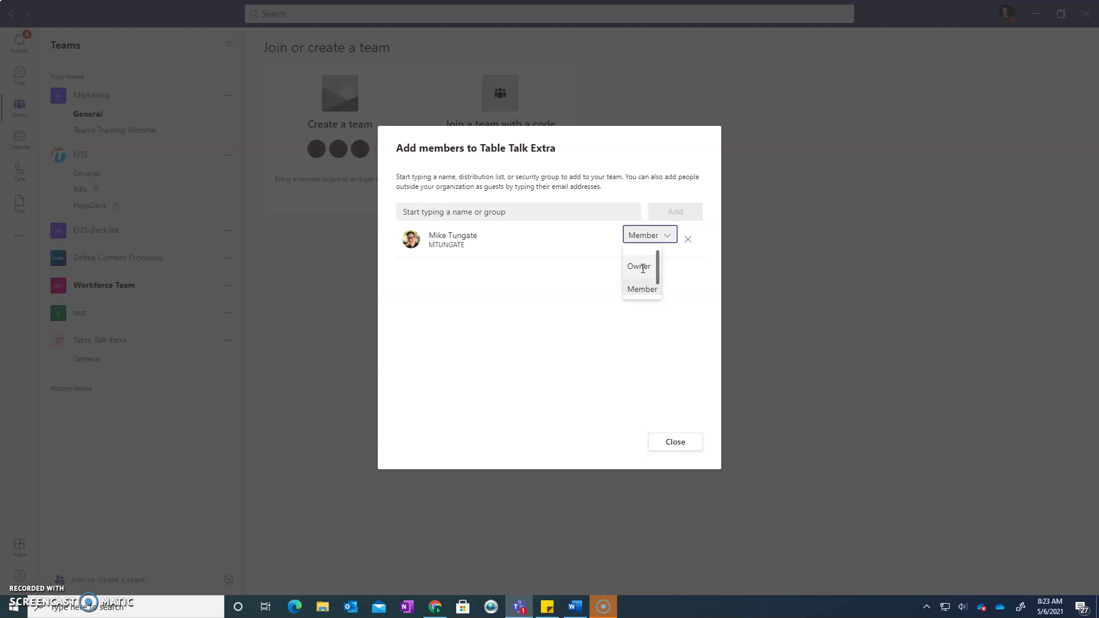
pyautogui.click(642, 288)
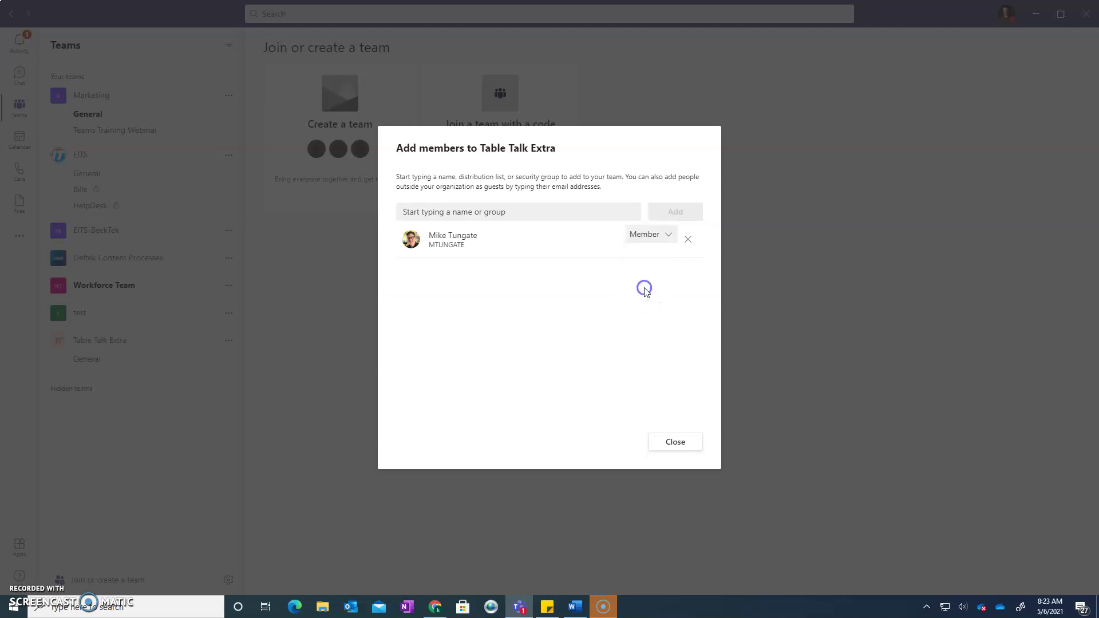
pyautogui.click(678, 444)
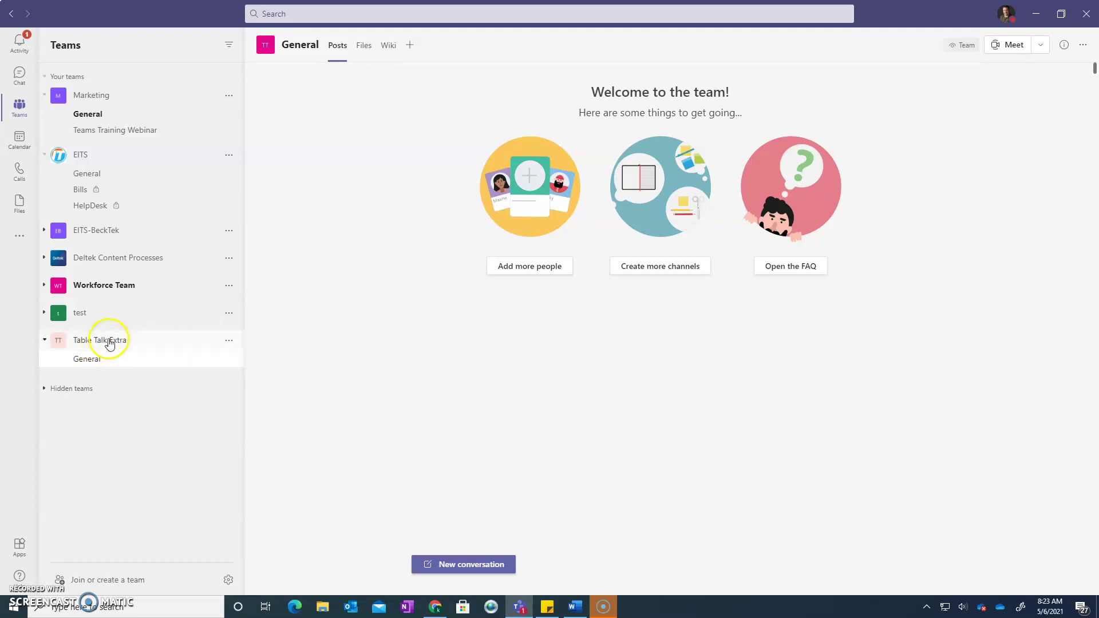
# Step: Create a channel named "Show Ideas" in the Table Talk Extra team with privacy set to Private
pyautogui.click(229, 342)
pyautogui.click(230, 346)
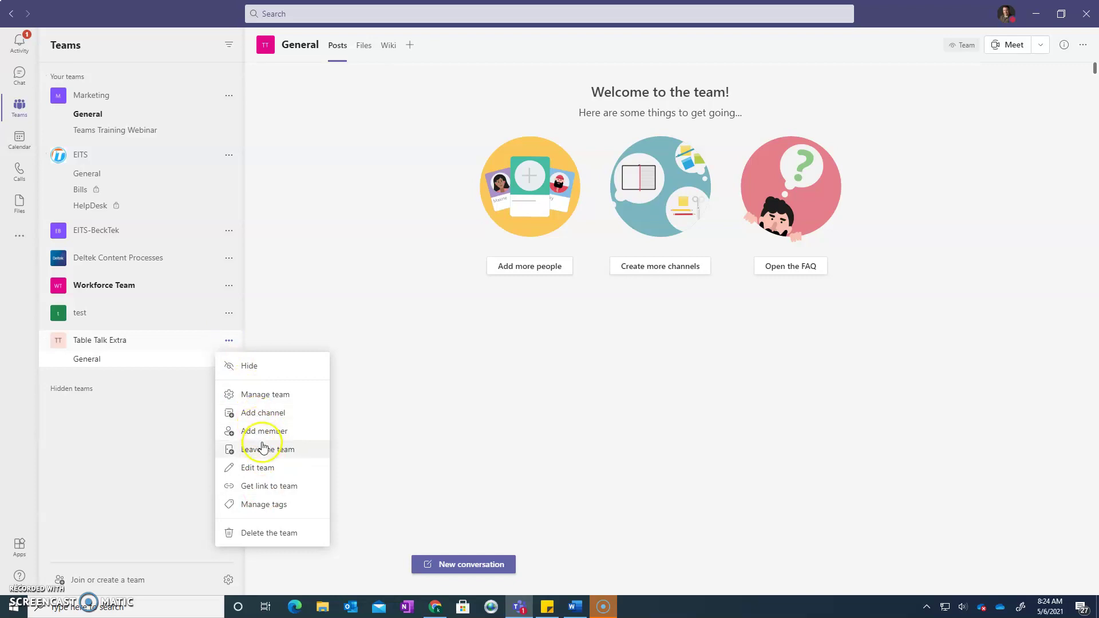
pyautogui.click(265, 527)
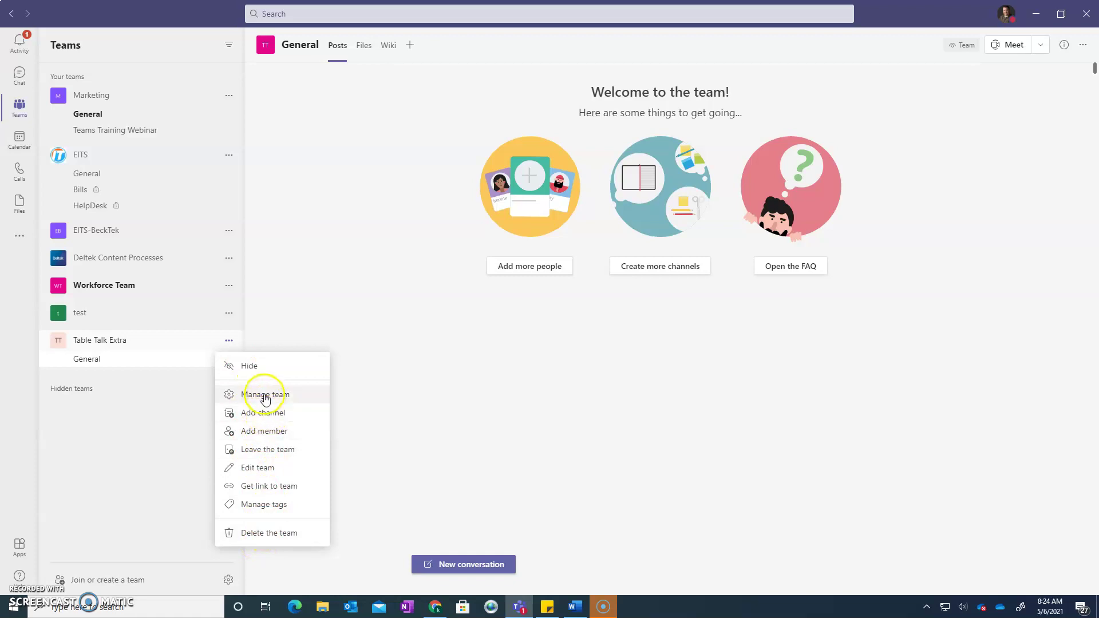
pyautogui.click(268, 415)
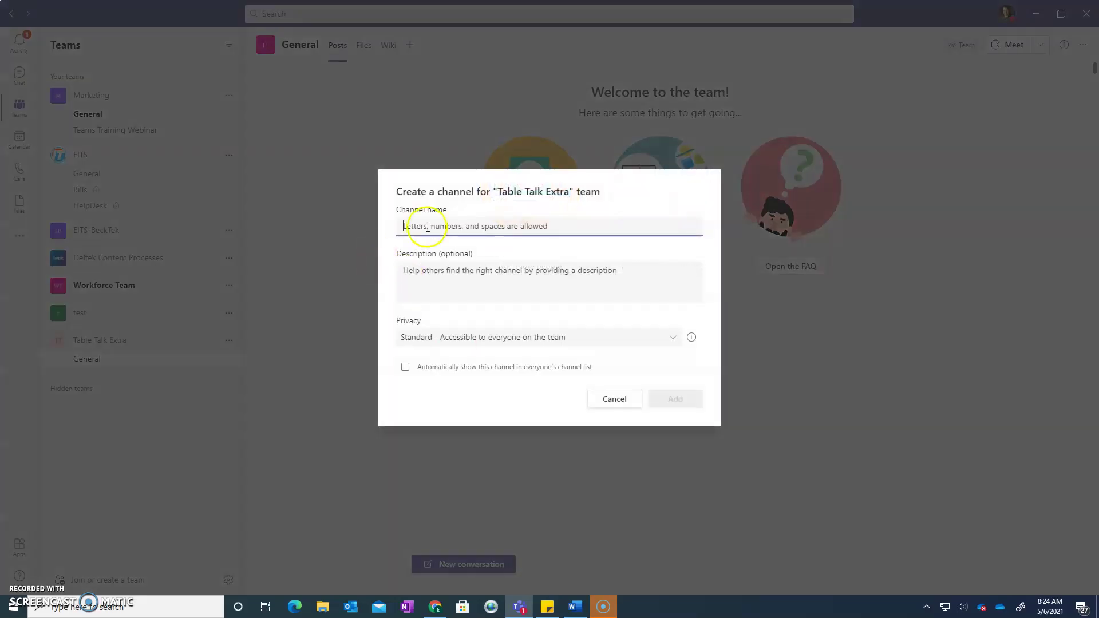
pyautogui.click(451, 230)
pyautogui.write('Show Ideas')
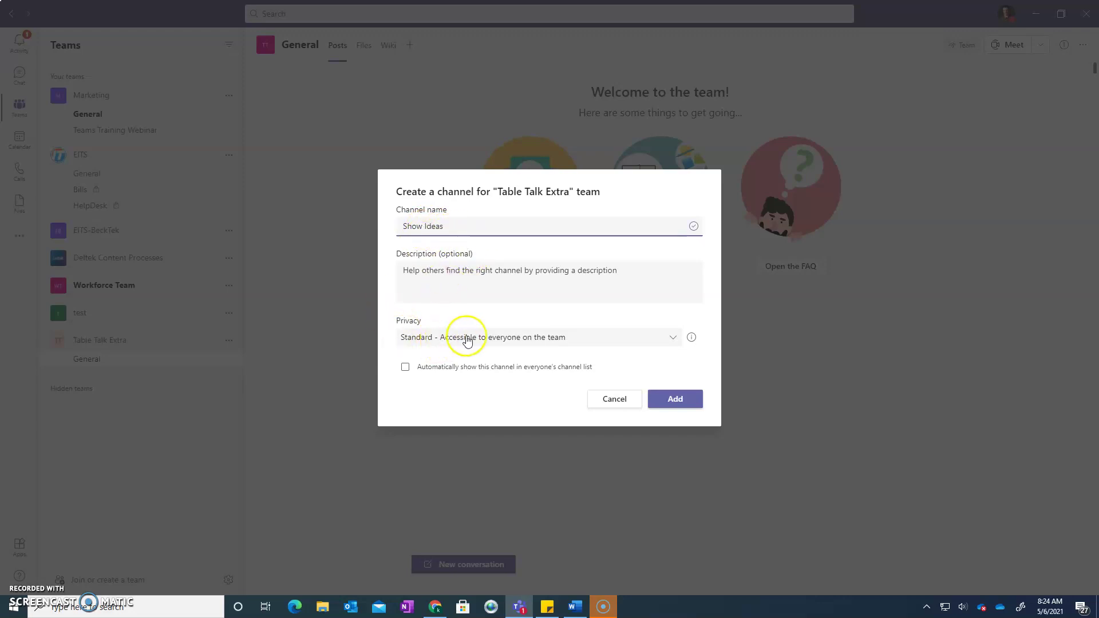
pyautogui.click(672, 338)
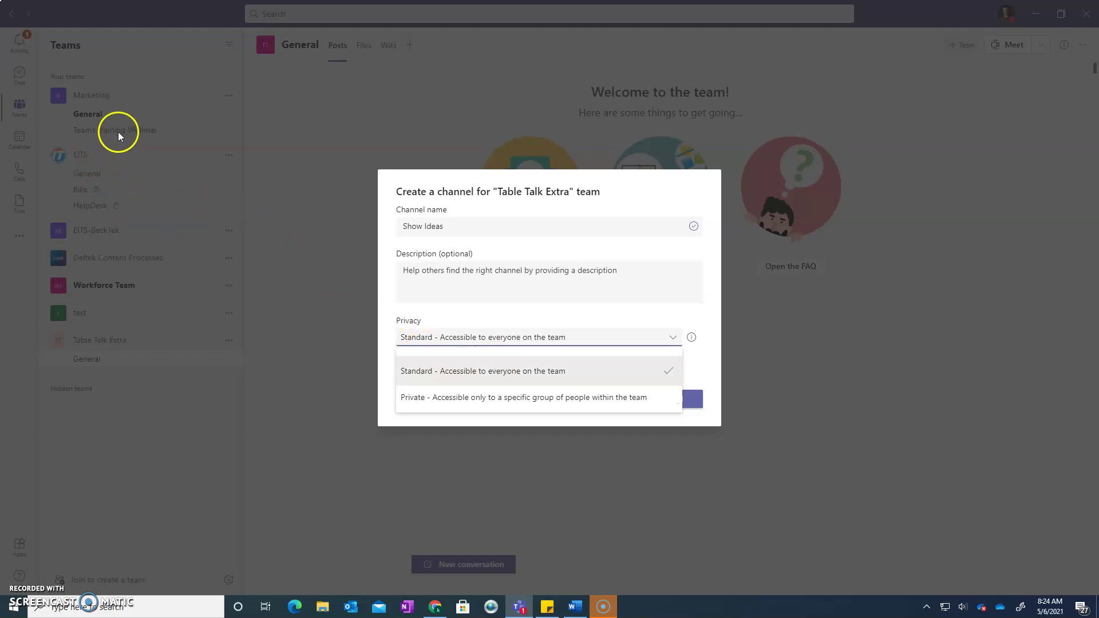
pyautogui.click(502, 396)
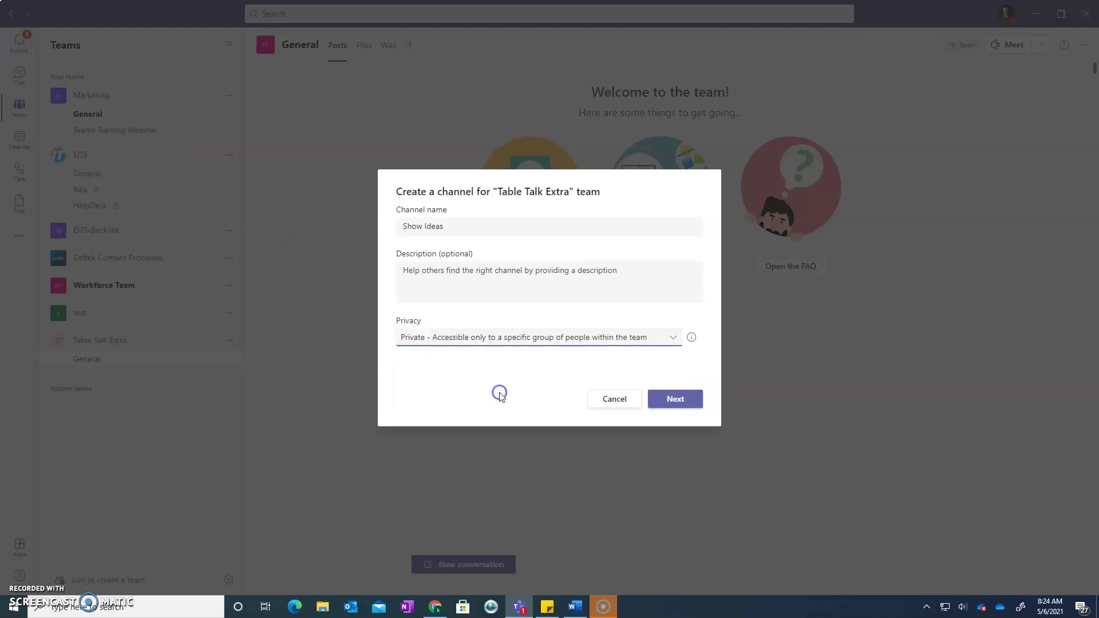
pyautogui.click(694, 400)
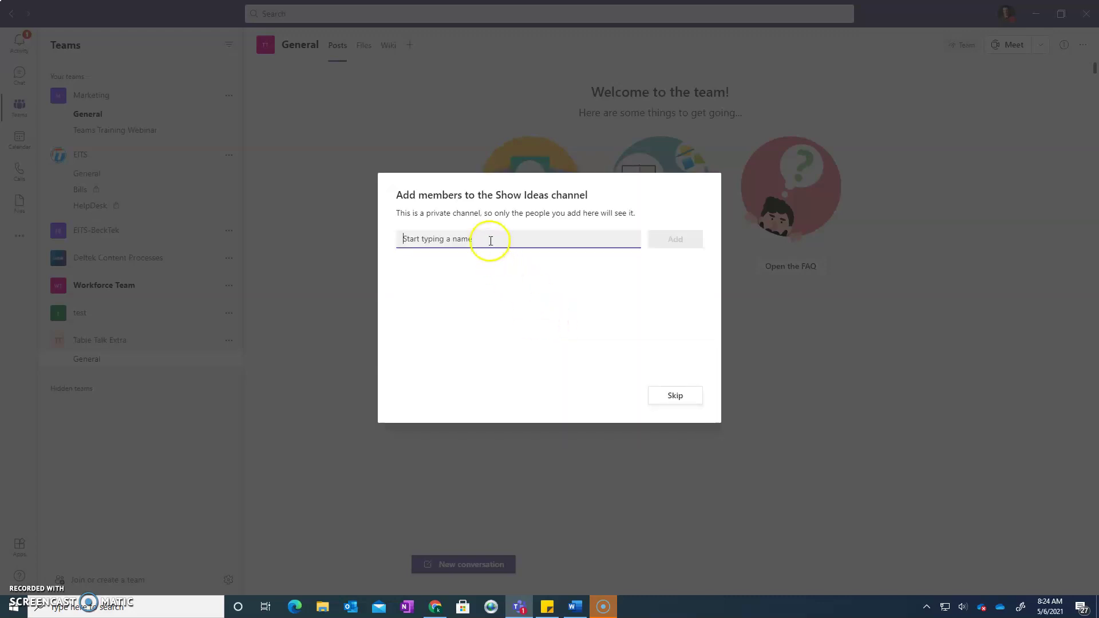
# Step: Add the same colleague to the Show Ideas channel as Owner and finish adding channel members
pyautogui.write('mtun')
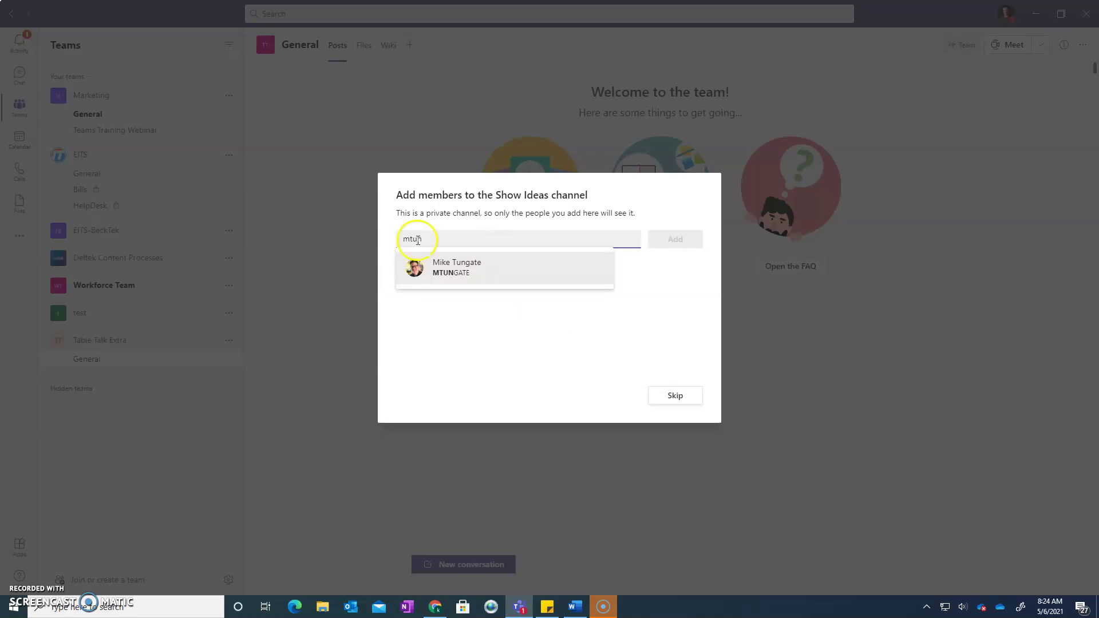
pyautogui.click(453, 268)
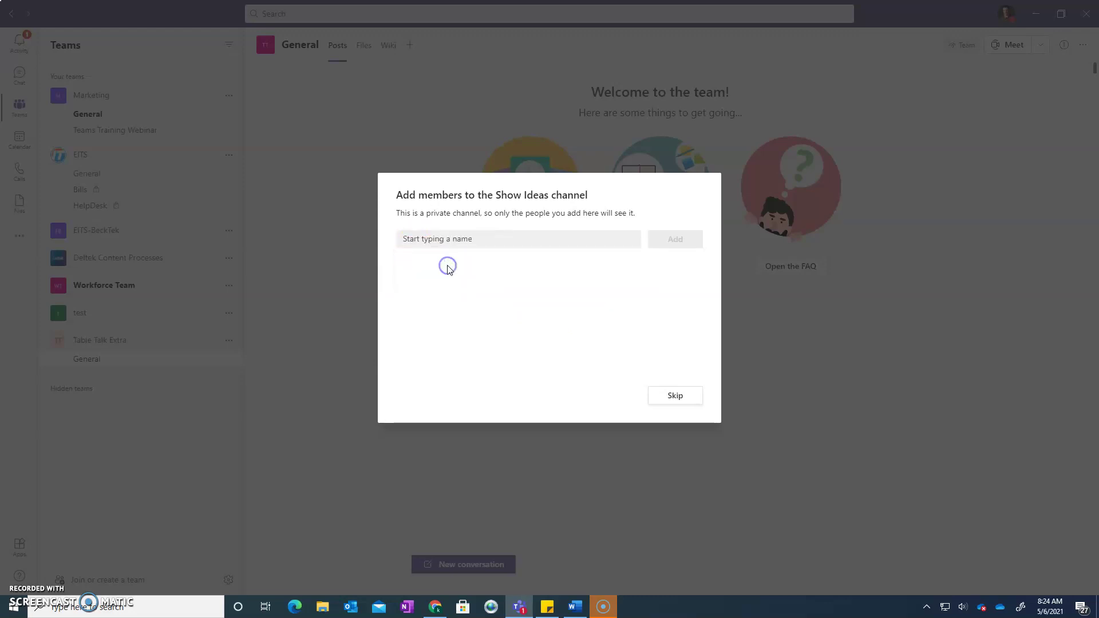
pyautogui.click(655, 246)
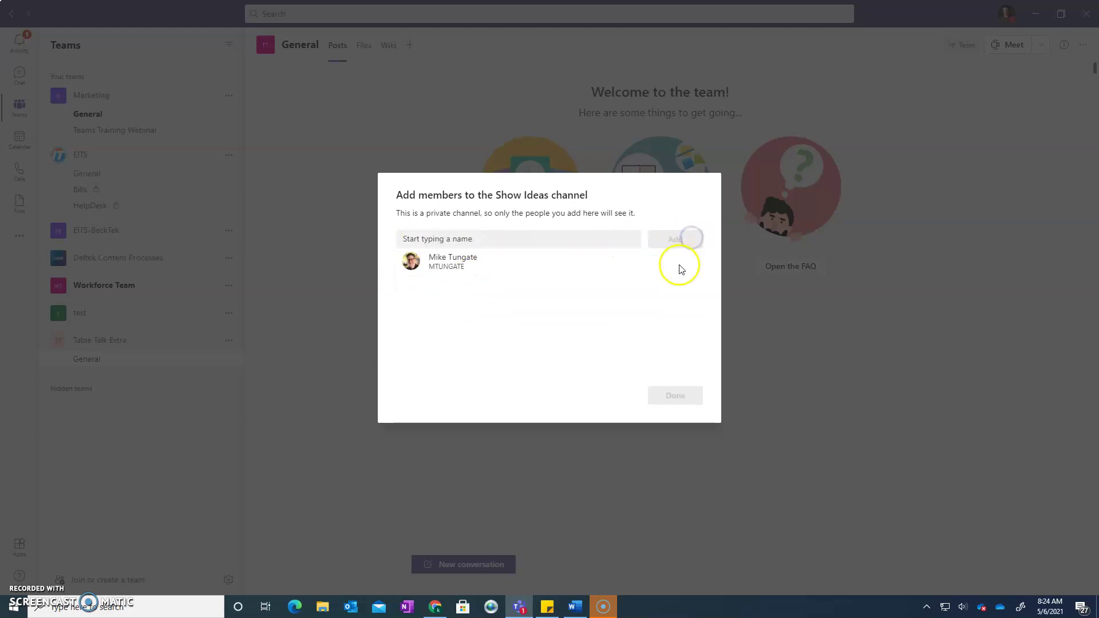
pyautogui.click(652, 266)
pyautogui.click(656, 294)
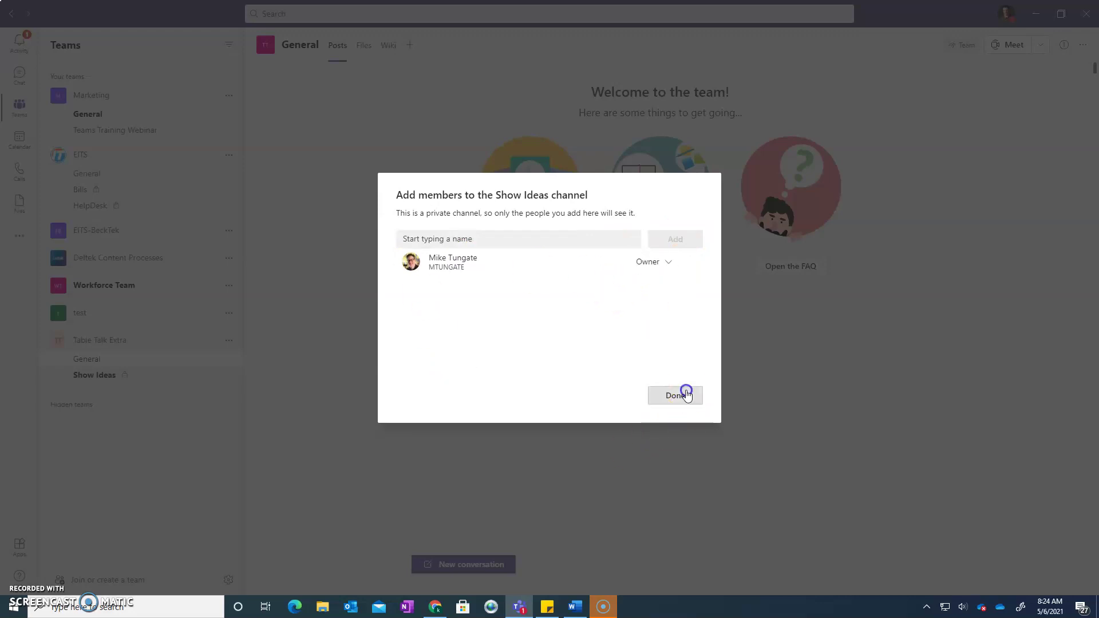
pyautogui.click(681, 391)
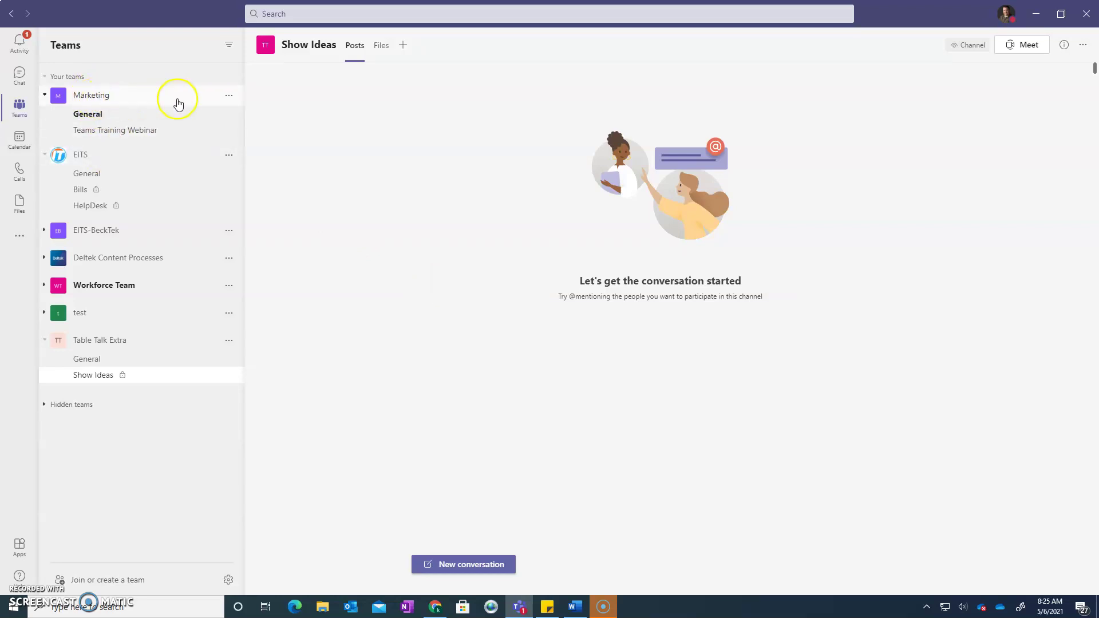
# Step: Inspect the Marketing team's options and the notification choices of its General channel
pyautogui.click(227, 96)
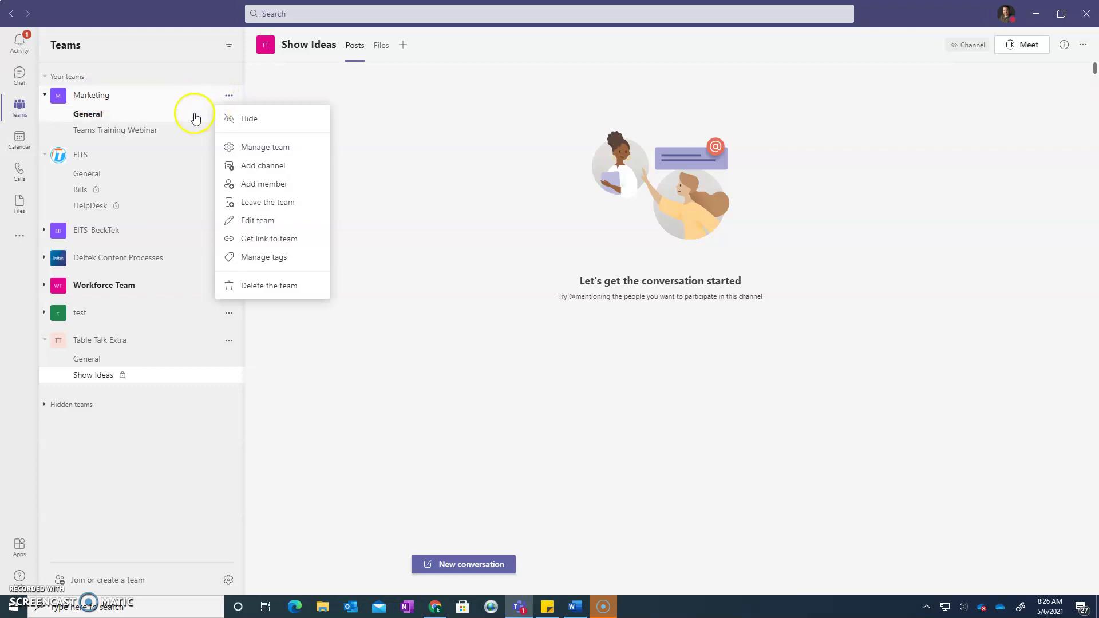
pyautogui.click(122, 114)
pyautogui.click(230, 116)
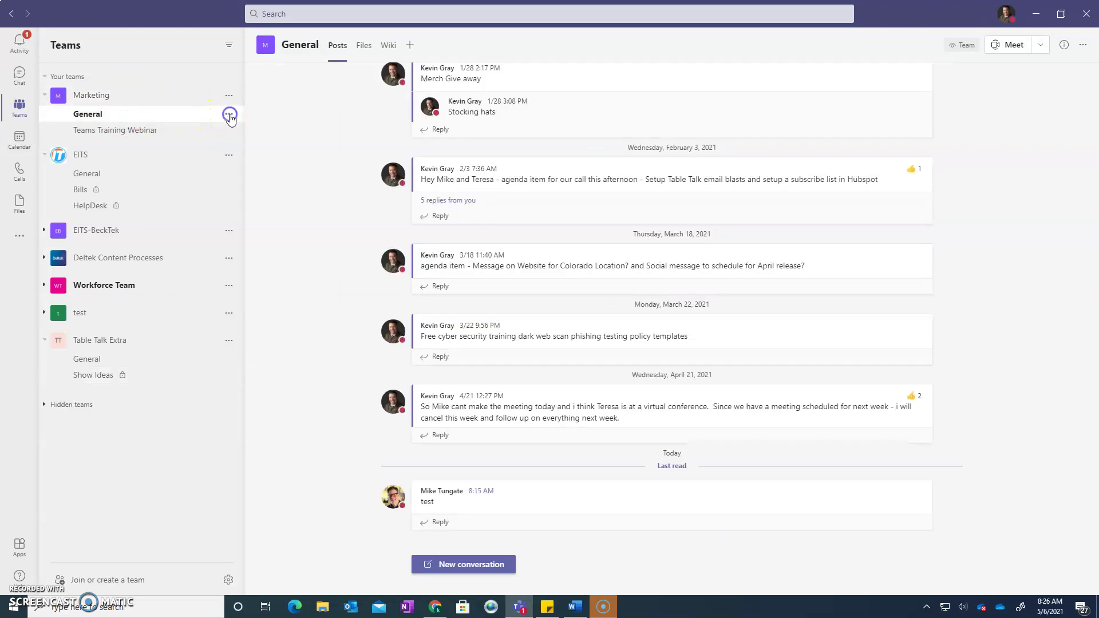
pyautogui.click(267, 144)
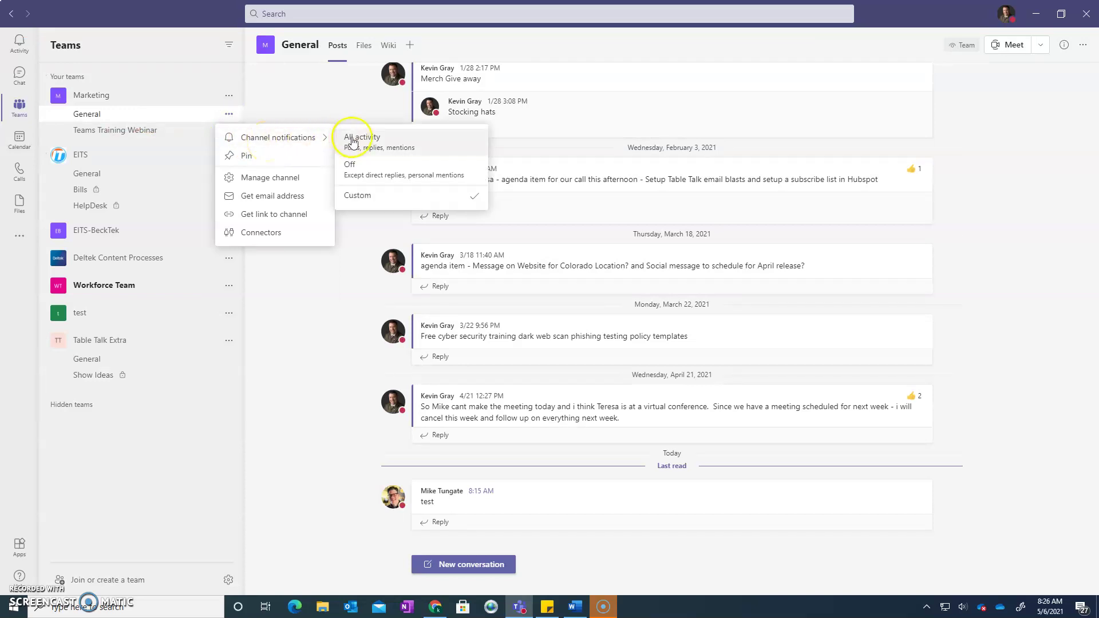
pyautogui.click(369, 196)
pyautogui.click(360, 182)
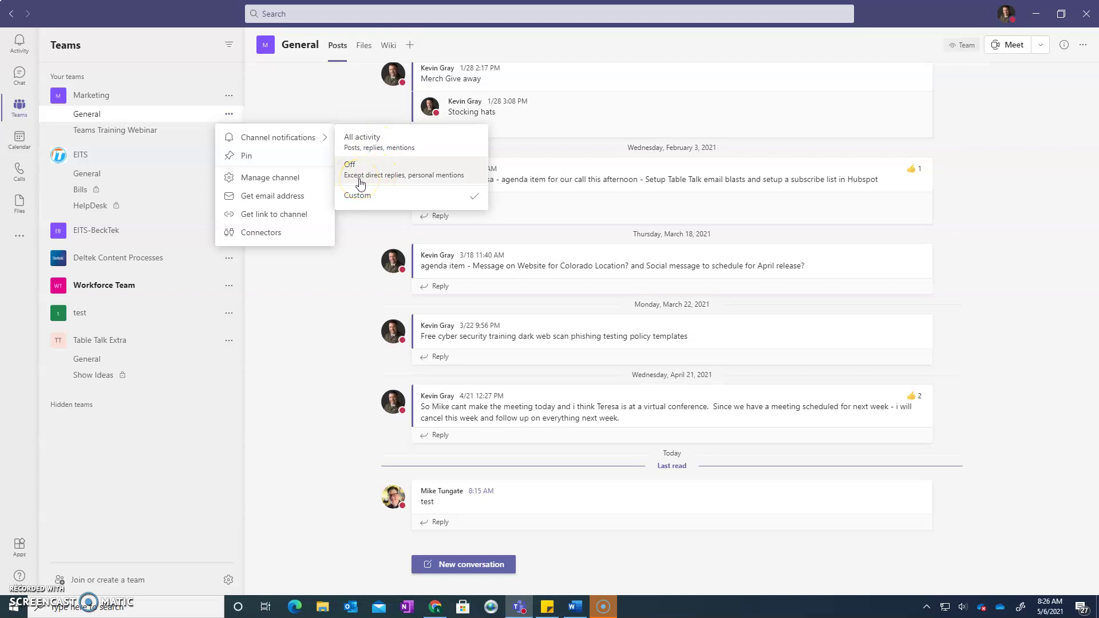
pyautogui.click(394, 196)
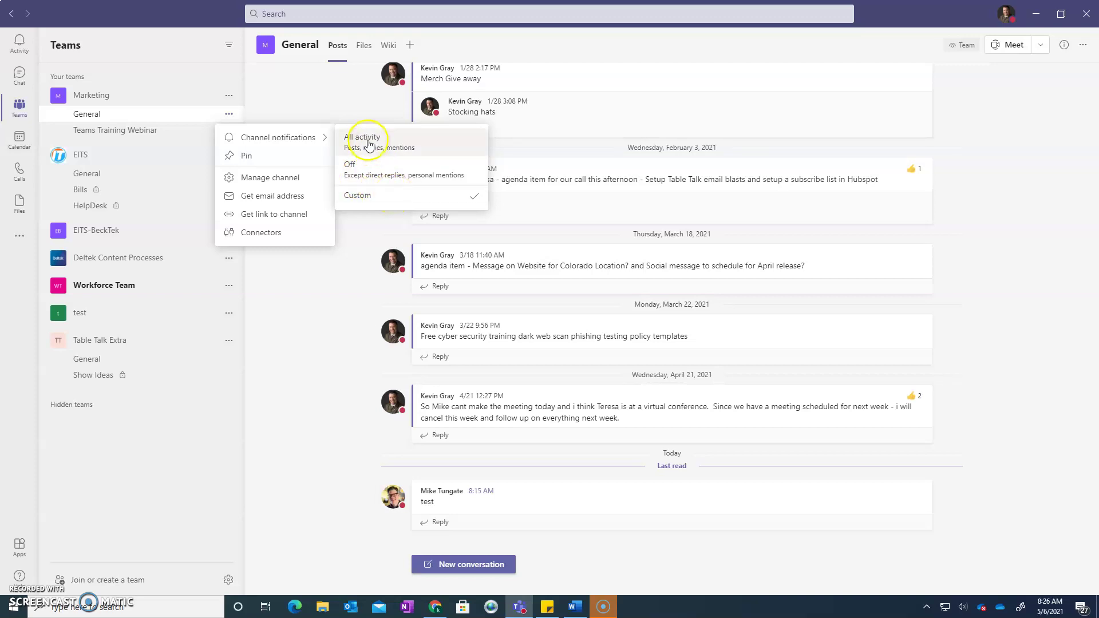
pyautogui.click(164, 112)
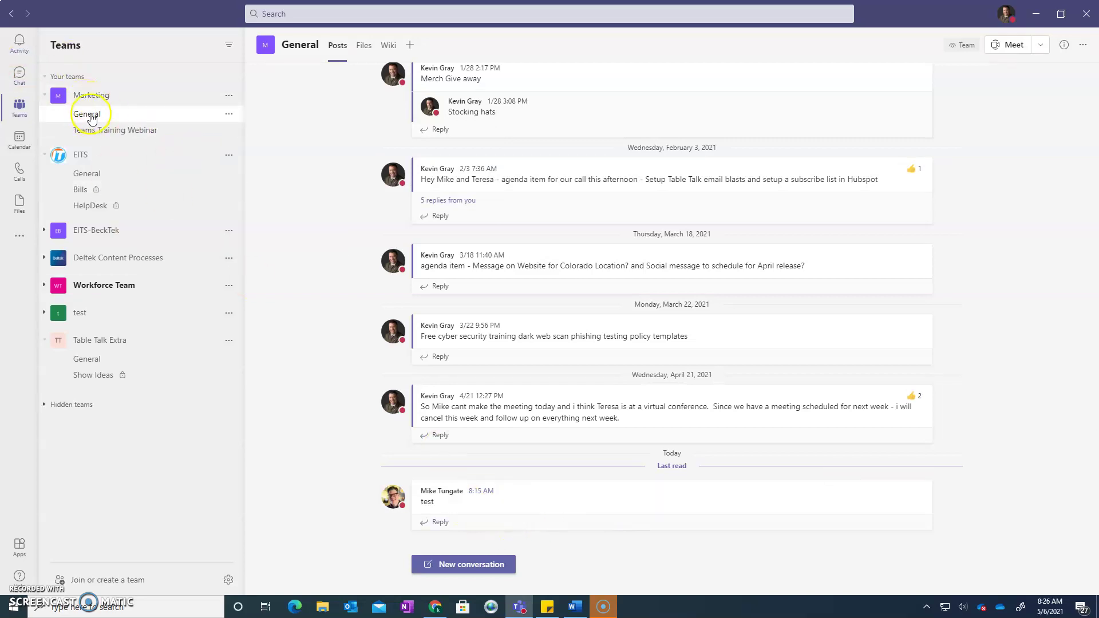
# Step: Browse the recent entries in the activity feed and revisit the chat and team lists
pyautogui.click(22, 49)
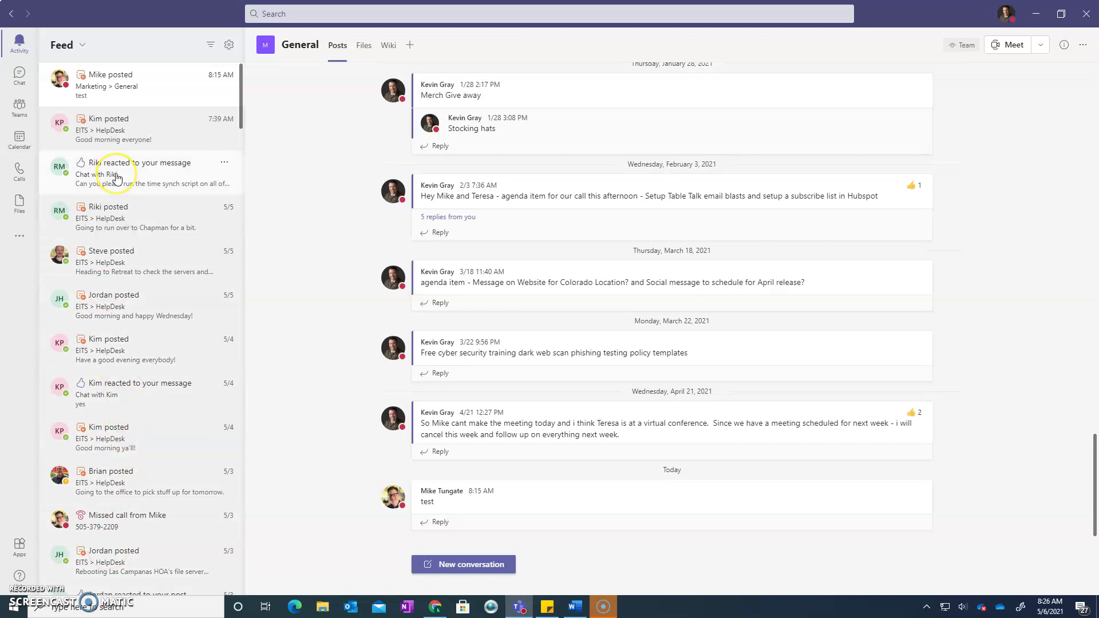
pyautogui.scroll(-7, 117, 178)
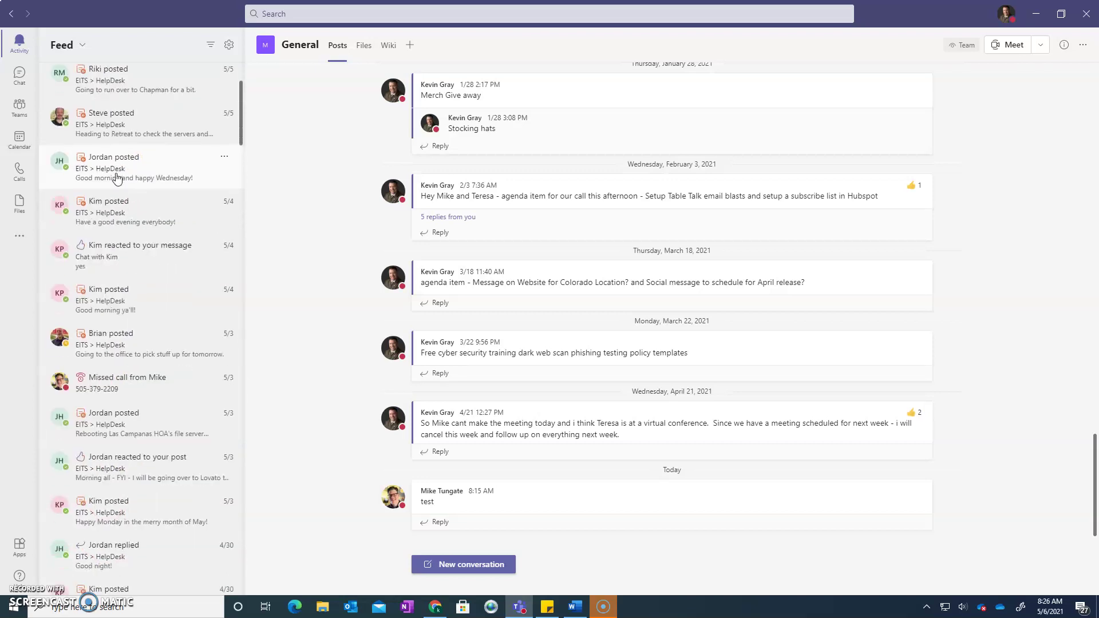
pyautogui.scroll(7, 116, 177)
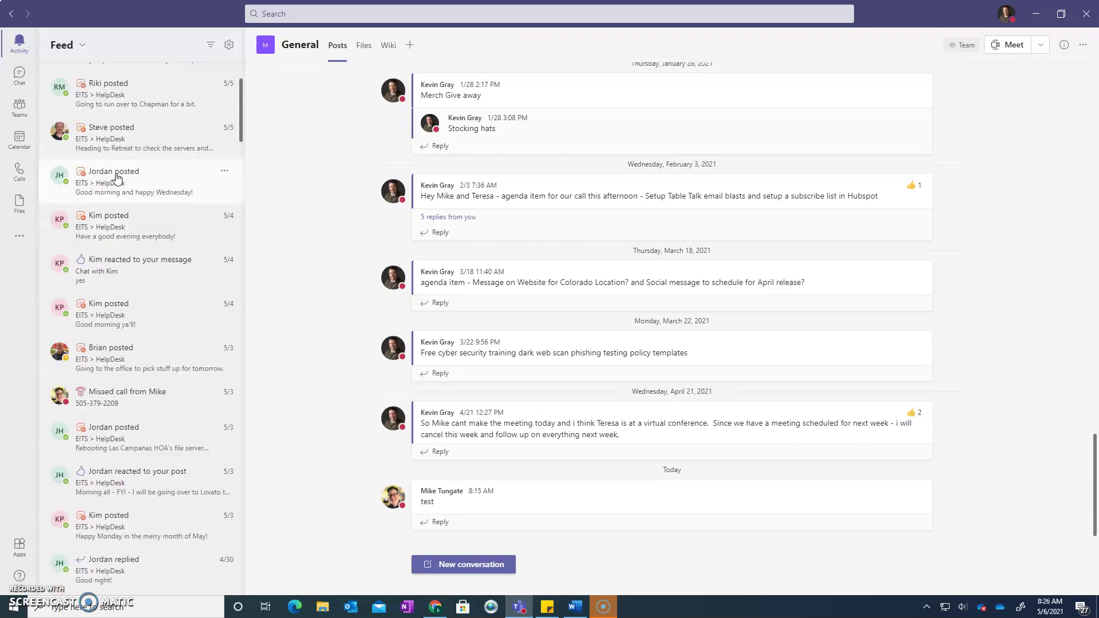
pyautogui.click(25, 46)
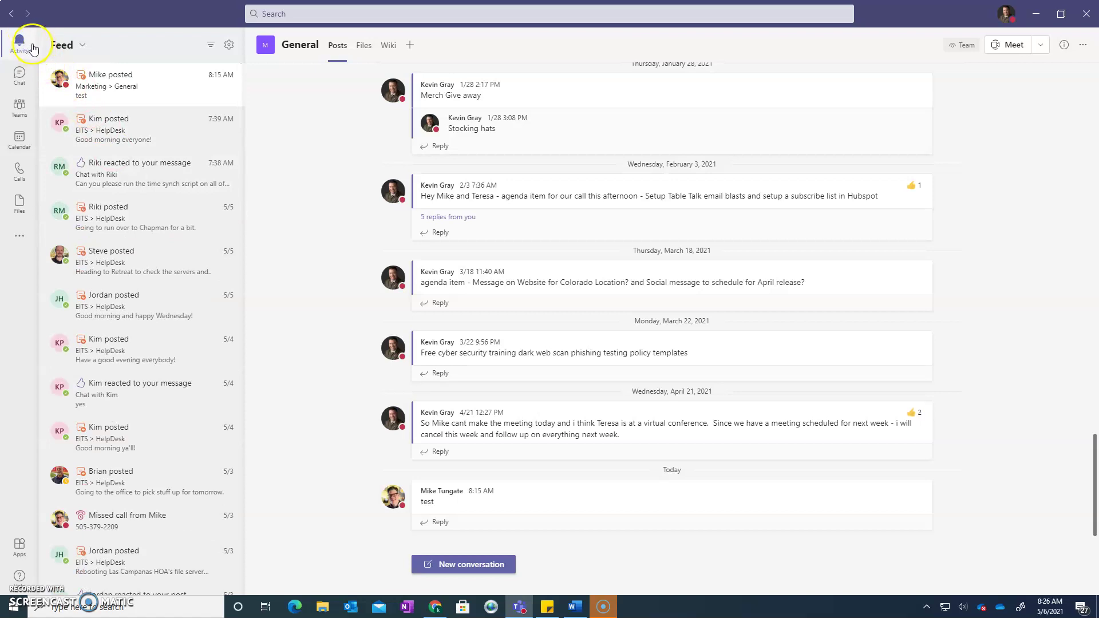
pyautogui.click(17, 77)
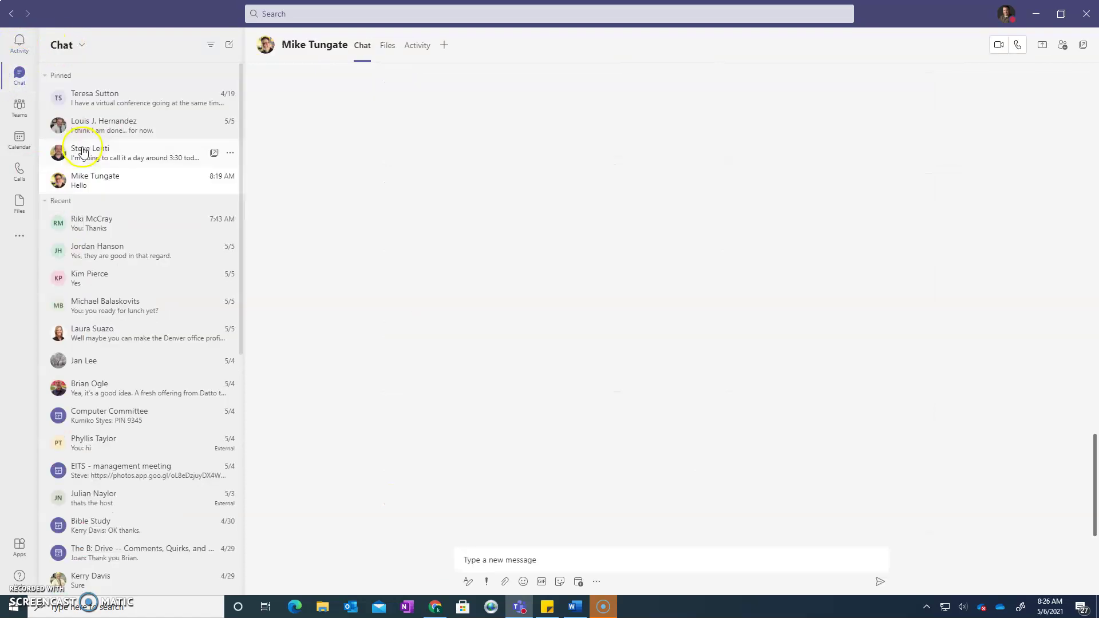
pyautogui.click(18, 109)
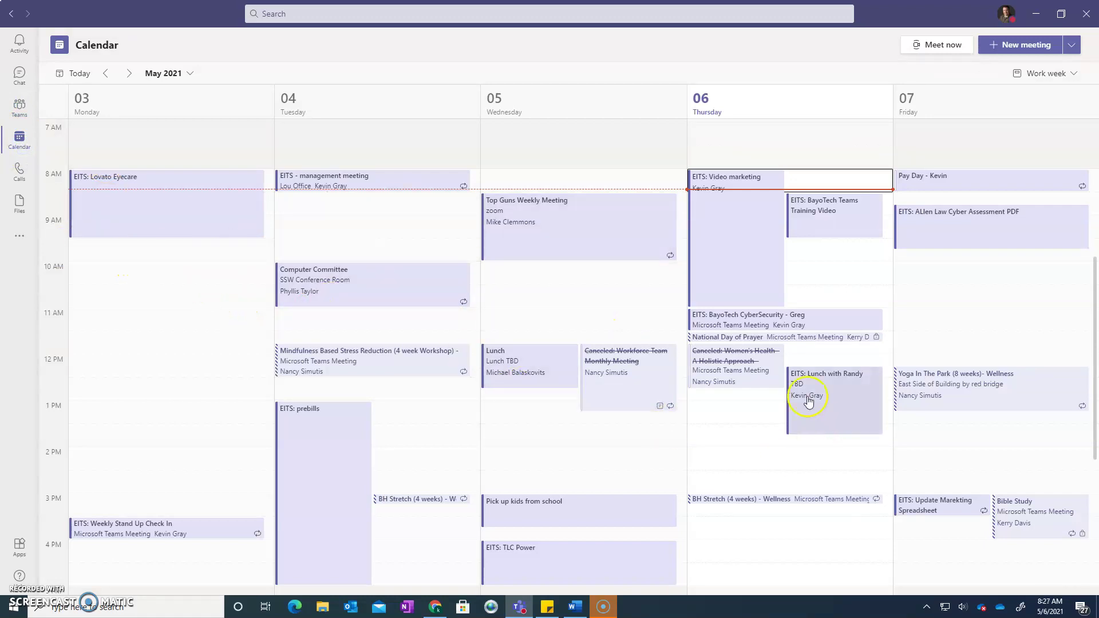
# Step: Start a calendar meeting titled "Test meeting" on 5/6/2021 from 2:00 PM to 2:30 PM and add the colleague as a required attendee
pyautogui.click(749, 456)
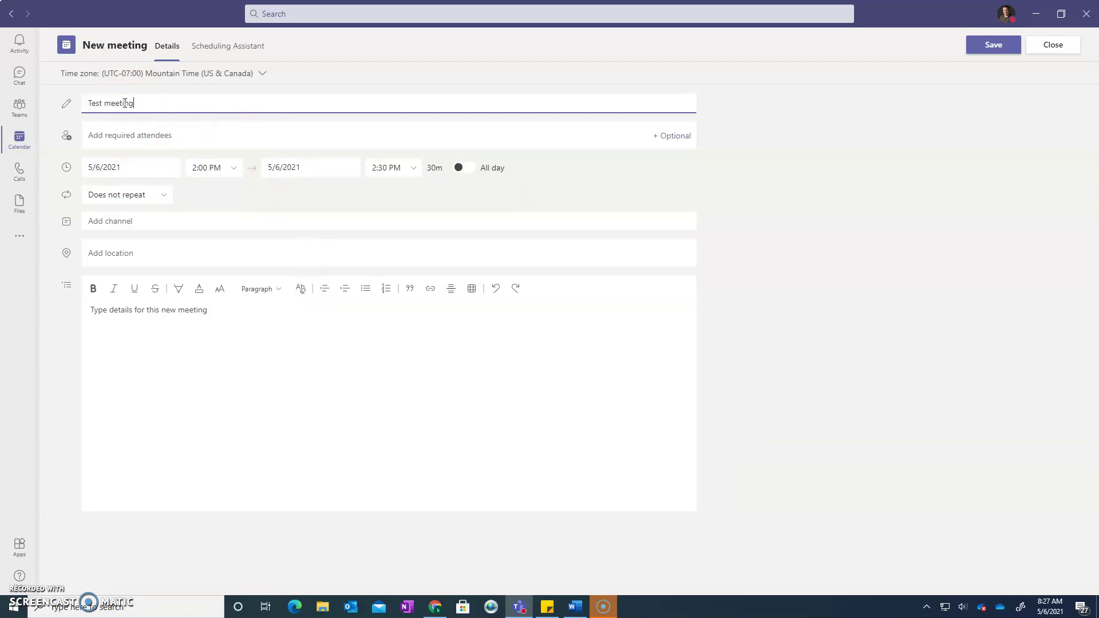
pyautogui.click(156, 135)
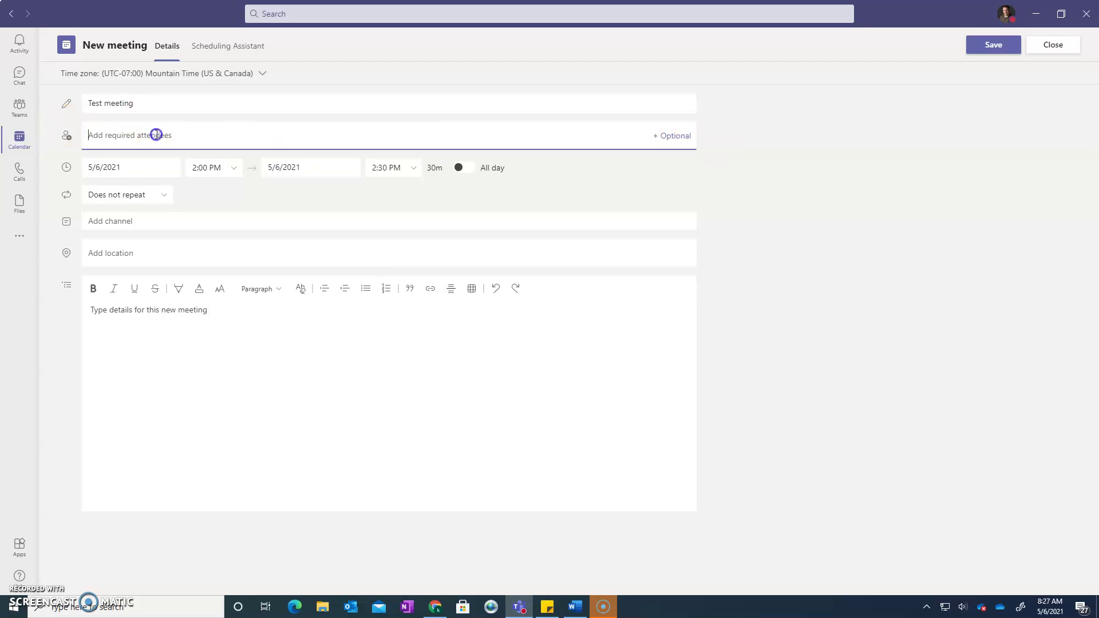
pyautogui.write('Mtun')
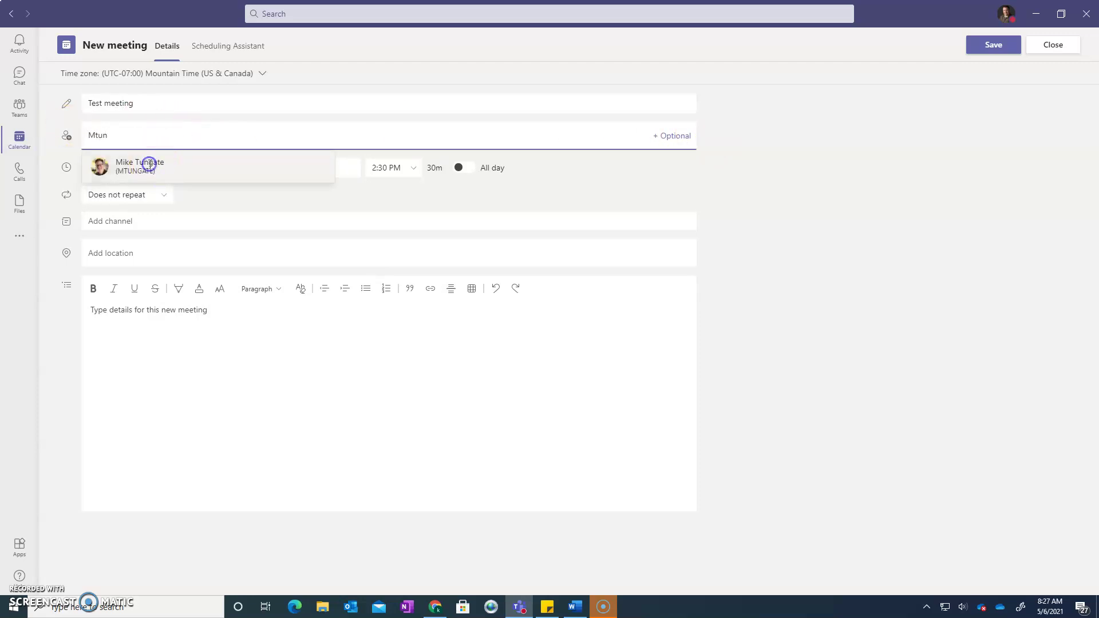
pyautogui.click(149, 164)
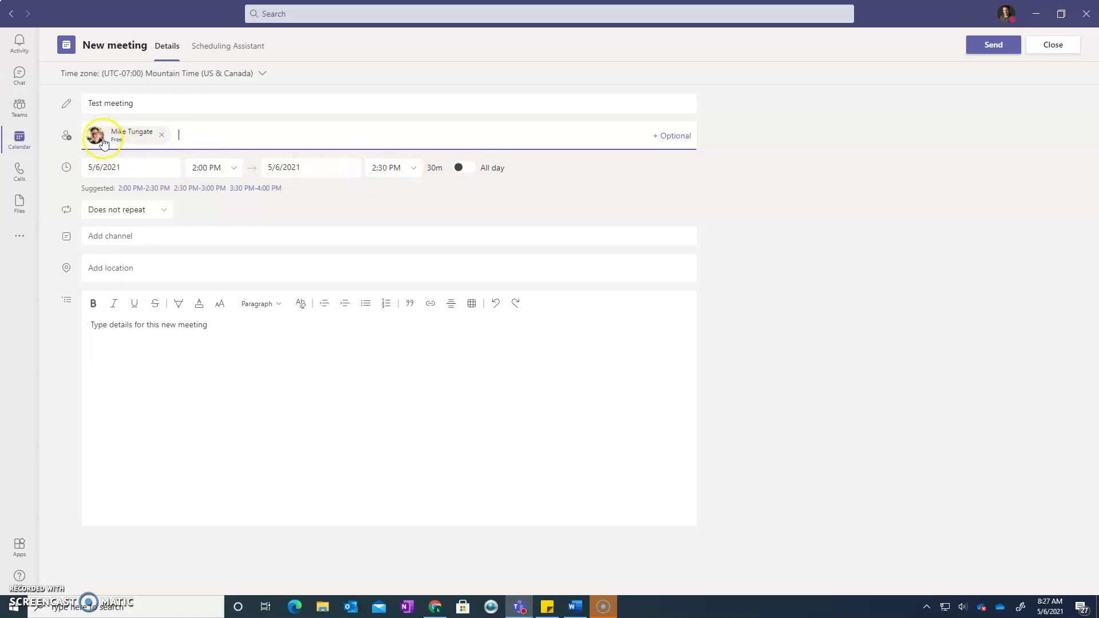
# Step: Add a second colleague as a required attendee and move the meeting to 4:00 PM–4:30 PM on 5/6/2021 using the Scheduling Assistant
pyautogui.write('louis')
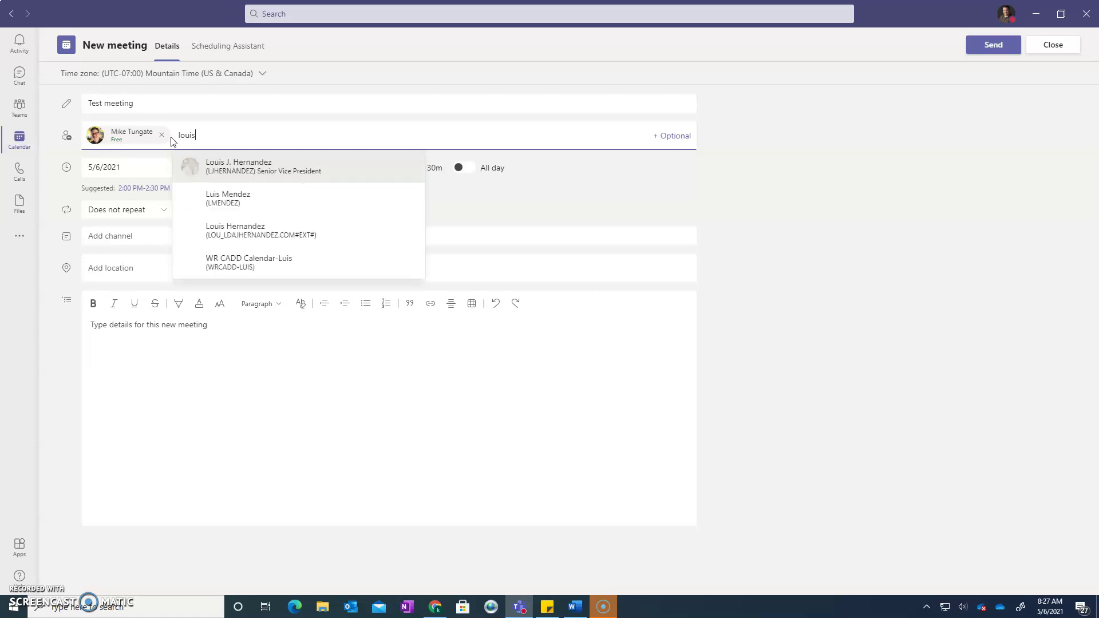
pyautogui.click(228, 169)
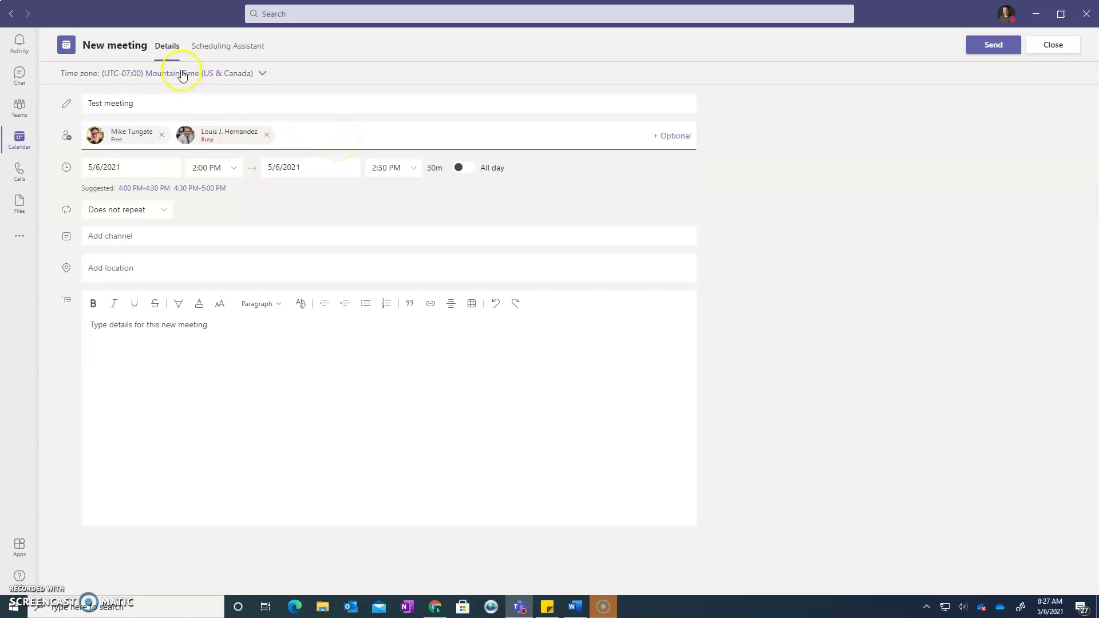
pyautogui.click(229, 51)
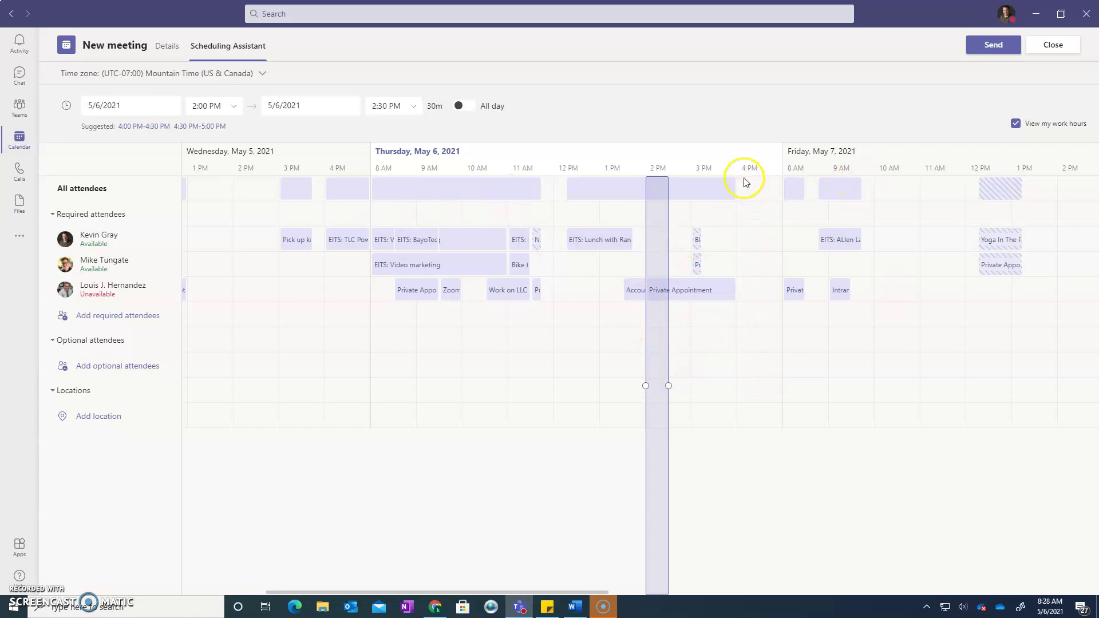
pyautogui.moveTo(661, 336); pyautogui.dragTo(770, 365)
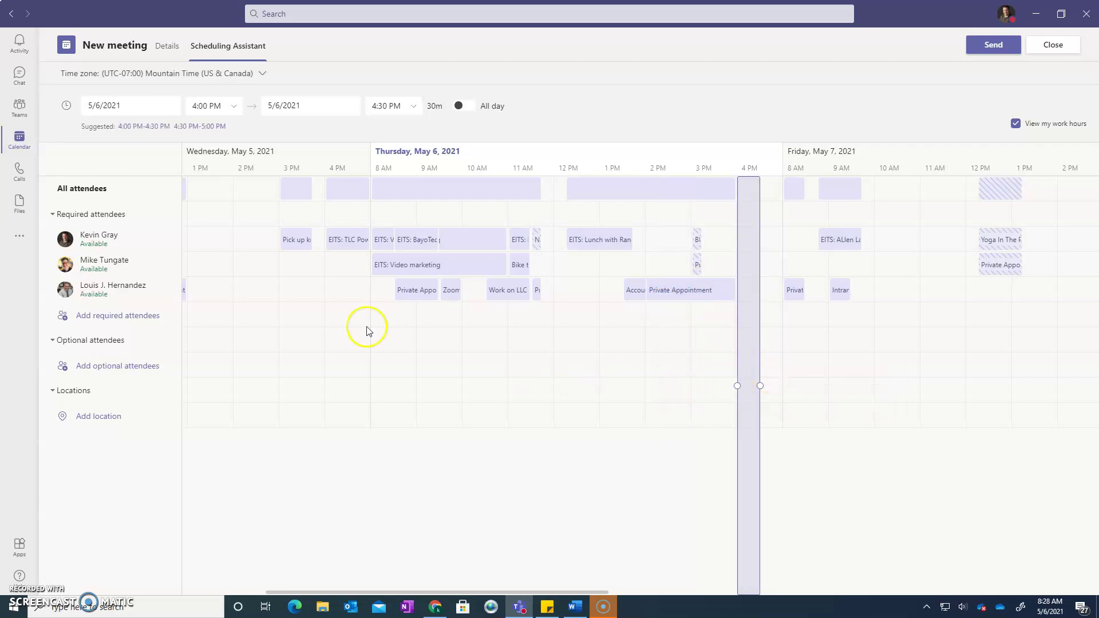
pyautogui.click(176, 47)
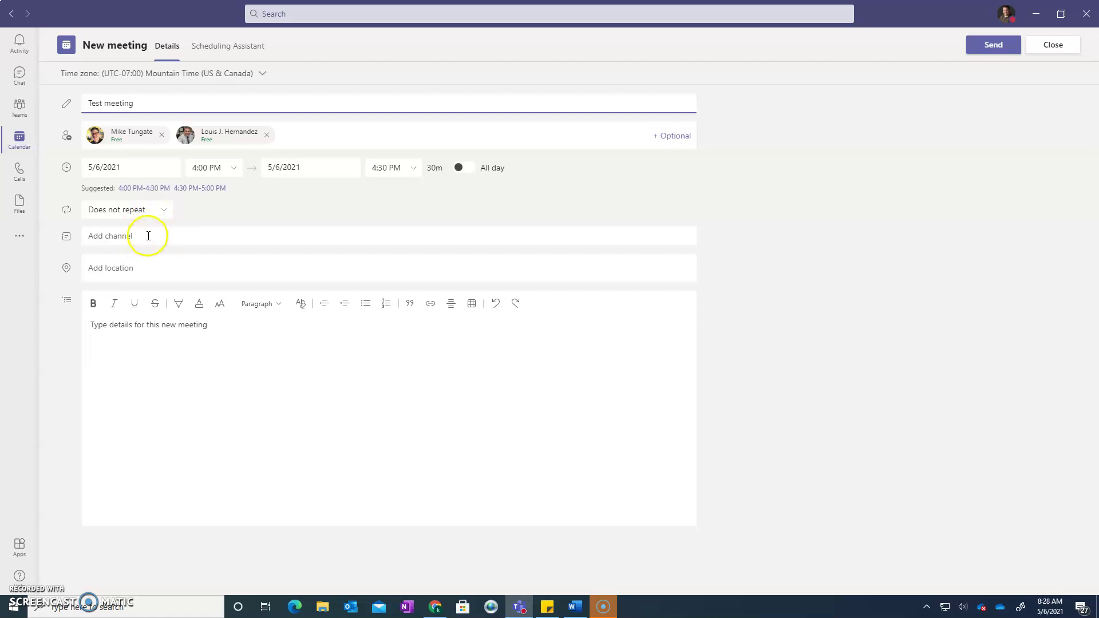
# Step: Examine the channel choices, the location field and the details area of the new meeting
pyautogui.click(145, 237)
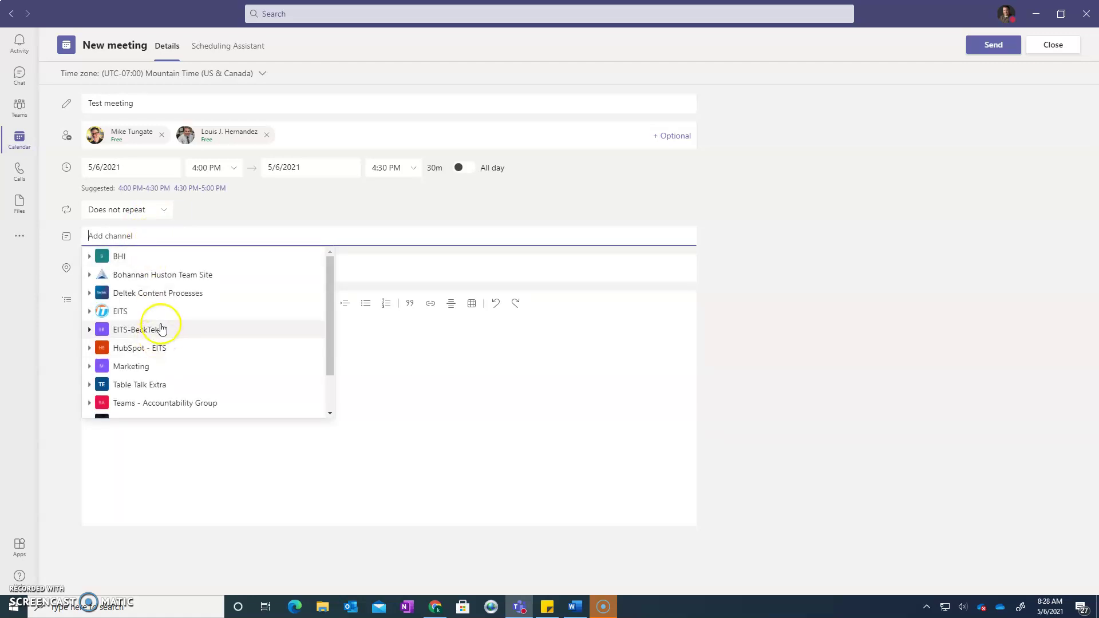
pyautogui.click(399, 263)
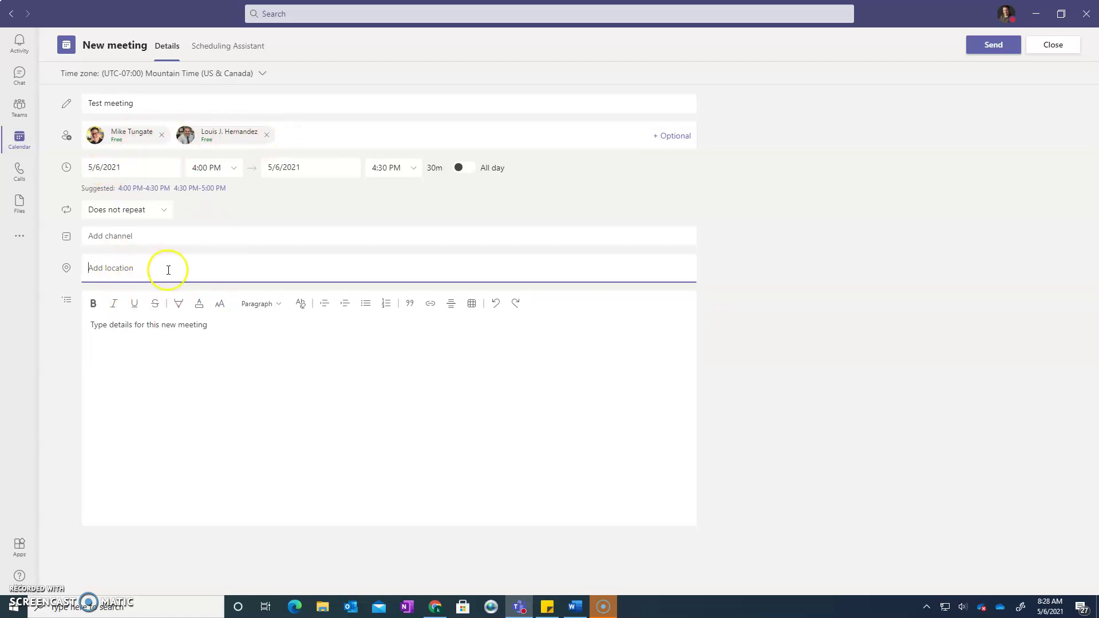
pyautogui.click(252, 329)
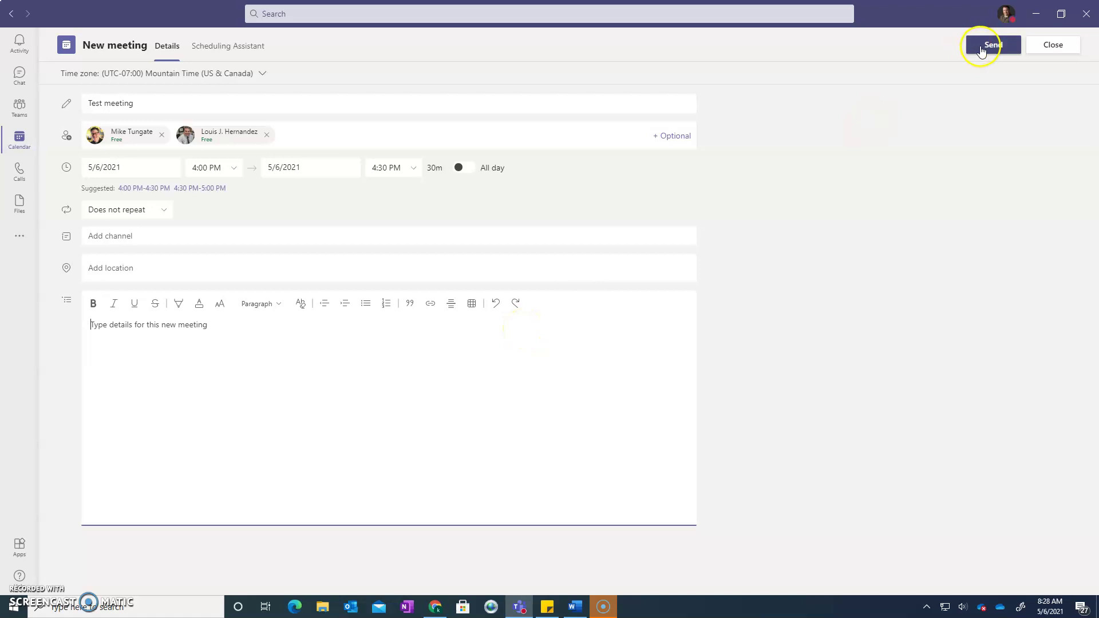
# Step: Close the new meeting without sending it, discard its edits and return to the chat conversations
pyautogui.click(1052, 45)
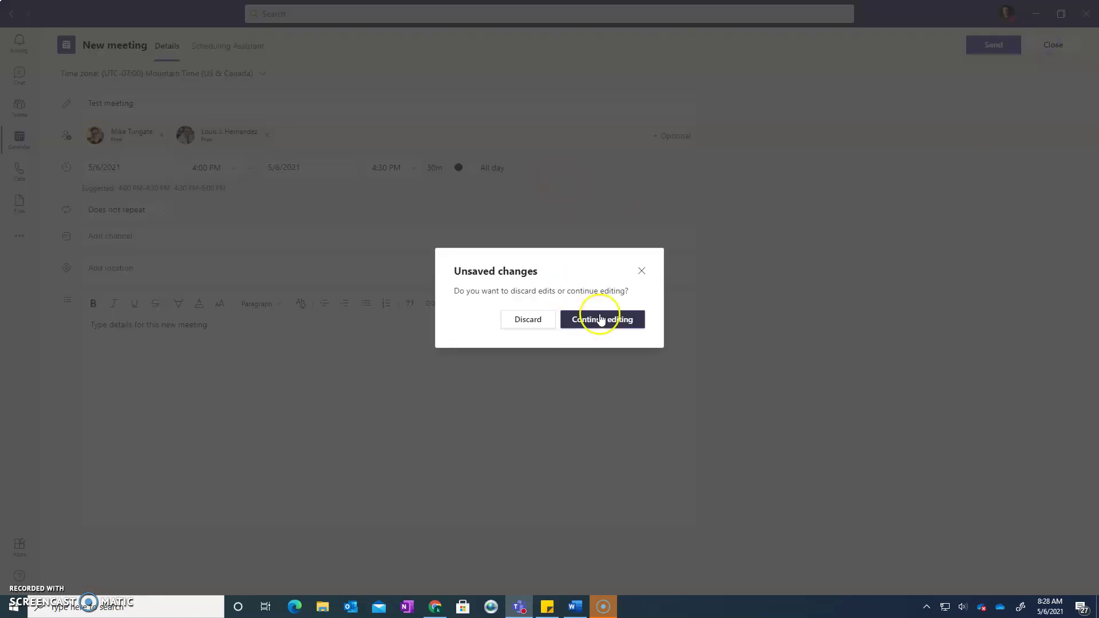
pyautogui.click(542, 318)
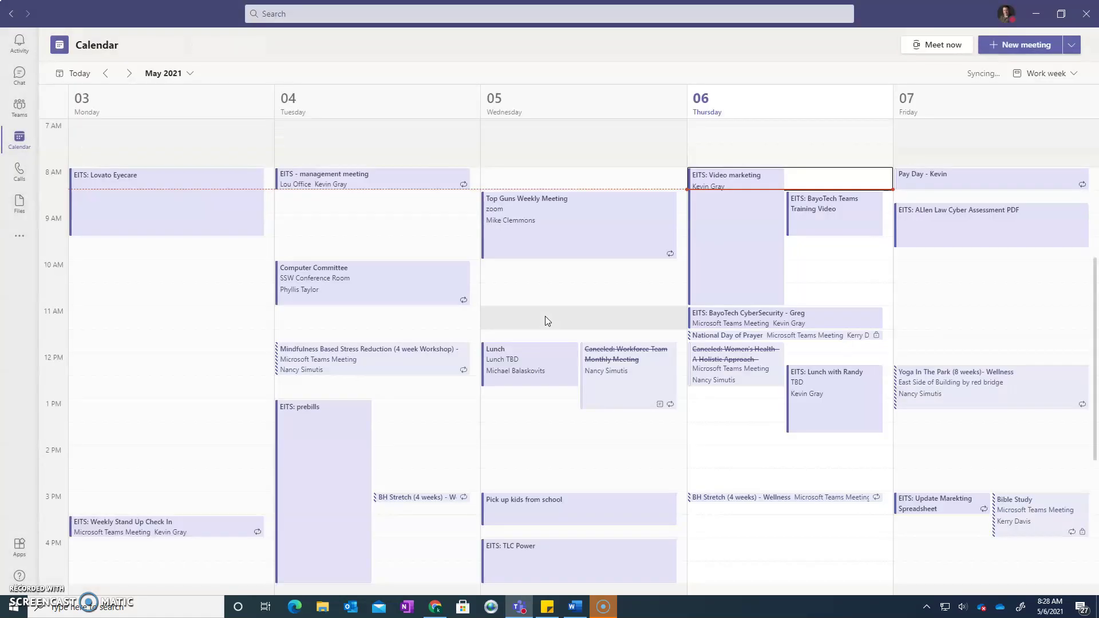
pyautogui.click(19, 79)
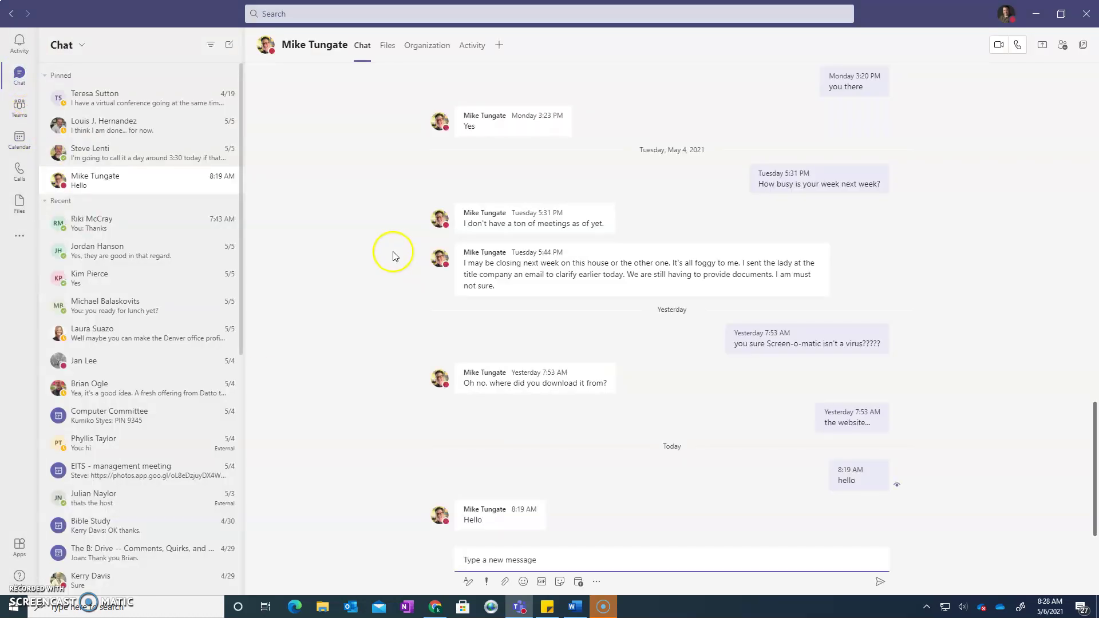